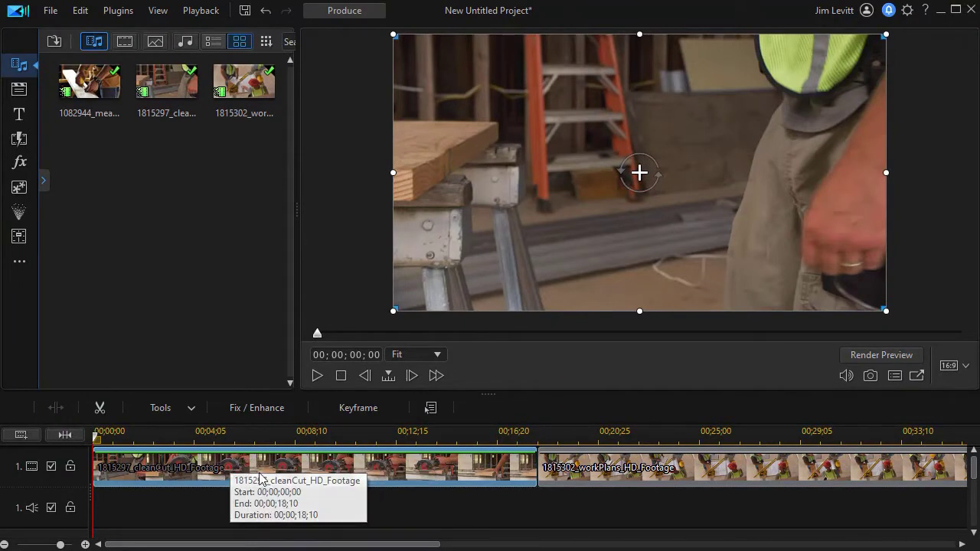
# Open the 1815297_cleanCut_HD_Footage clip in the Mask Designer and apply the plain rectangle mask
pyautogui.moveTo(270, 472); pyautogui.dragTo(275, 467)
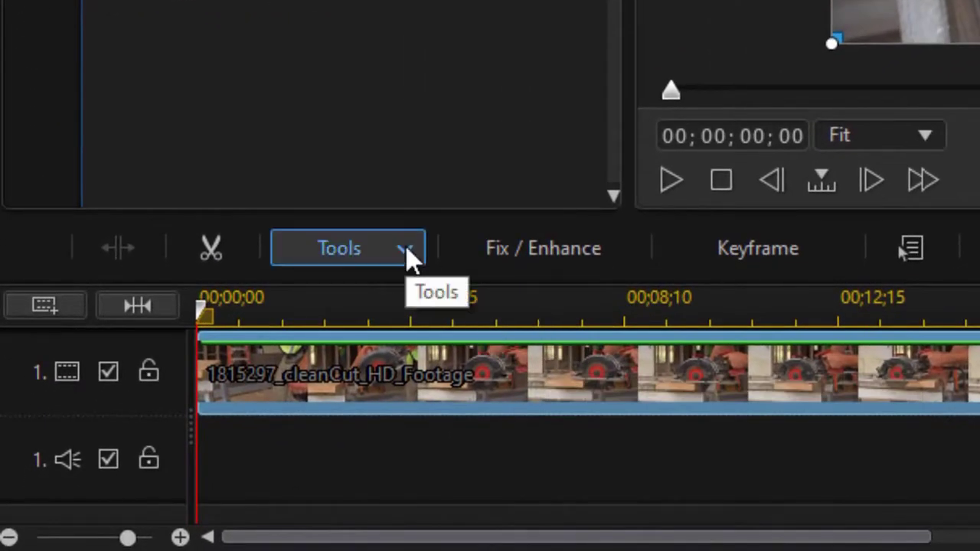
pyautogui.click(408, 257)
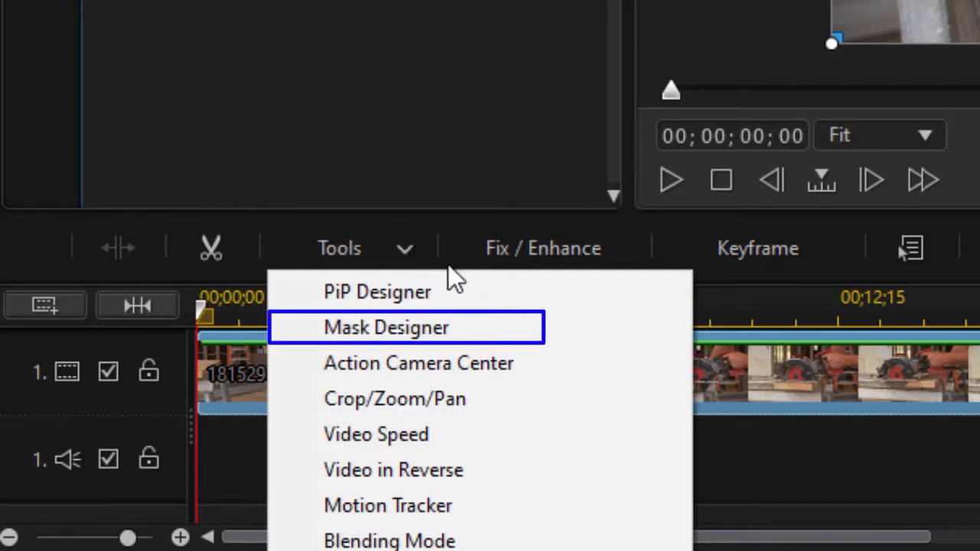
pyautogui.click(626, 326)
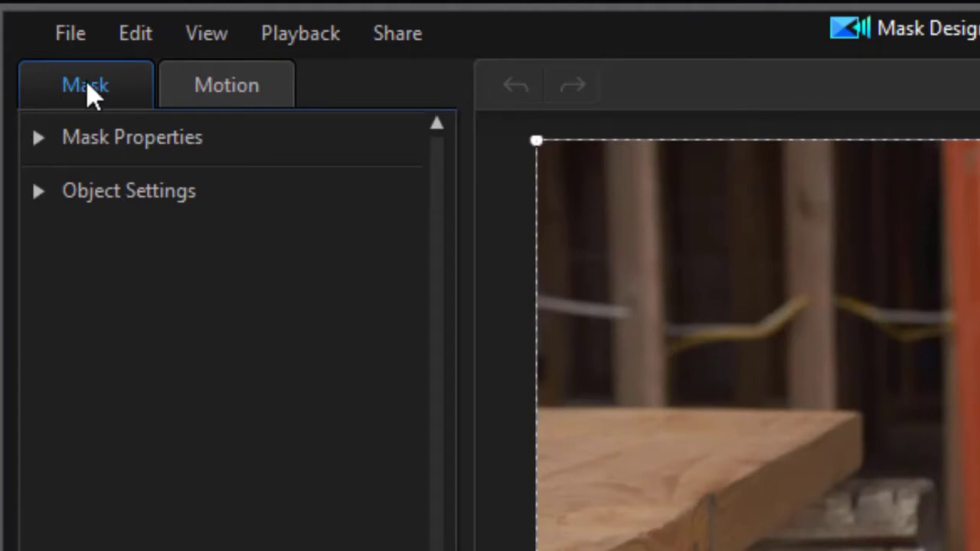
pyautogui.click(38, 138)
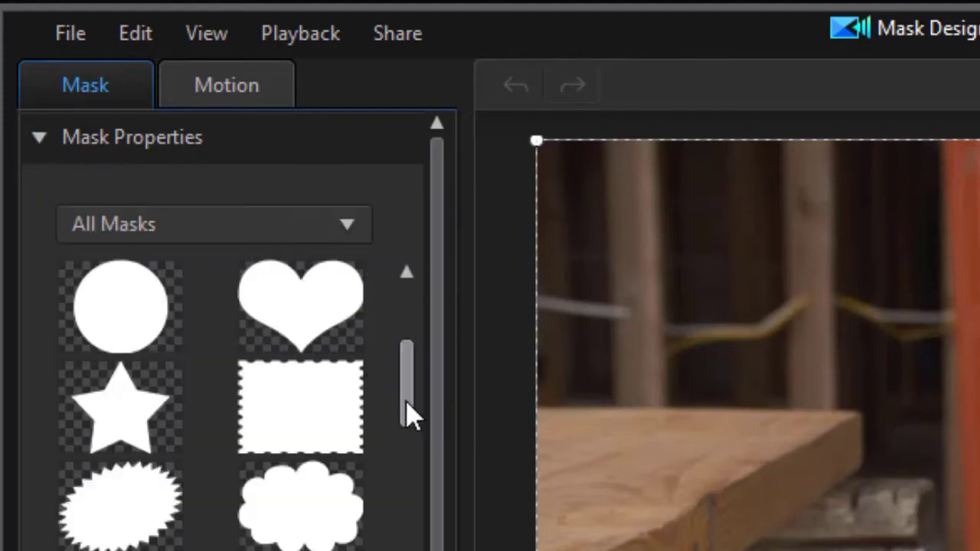
pyautogui.moveTo(409, 414); pyautogui.dragTo(396, 339)
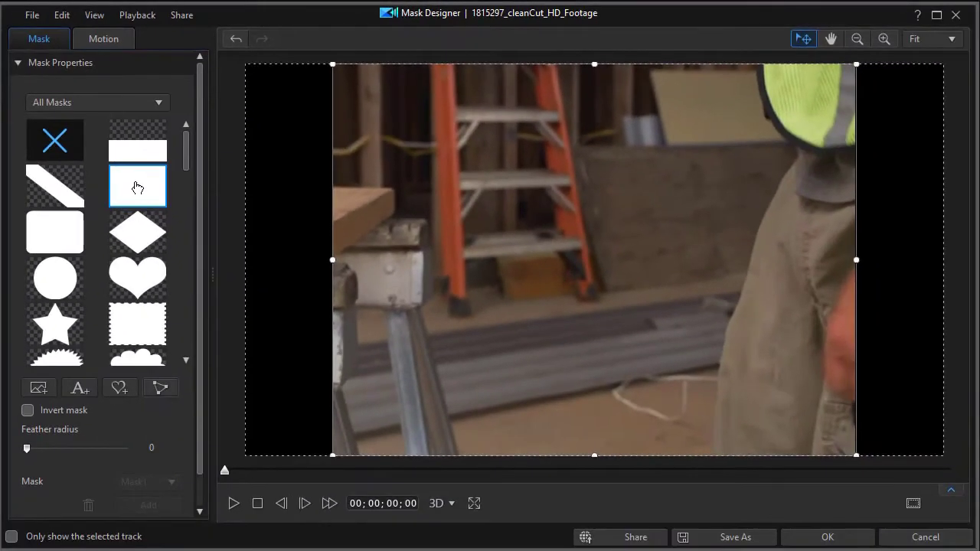
# Set the mask's scale width to 1 in the object settings so it spans the full frame
pyautogui.click(18, 64)
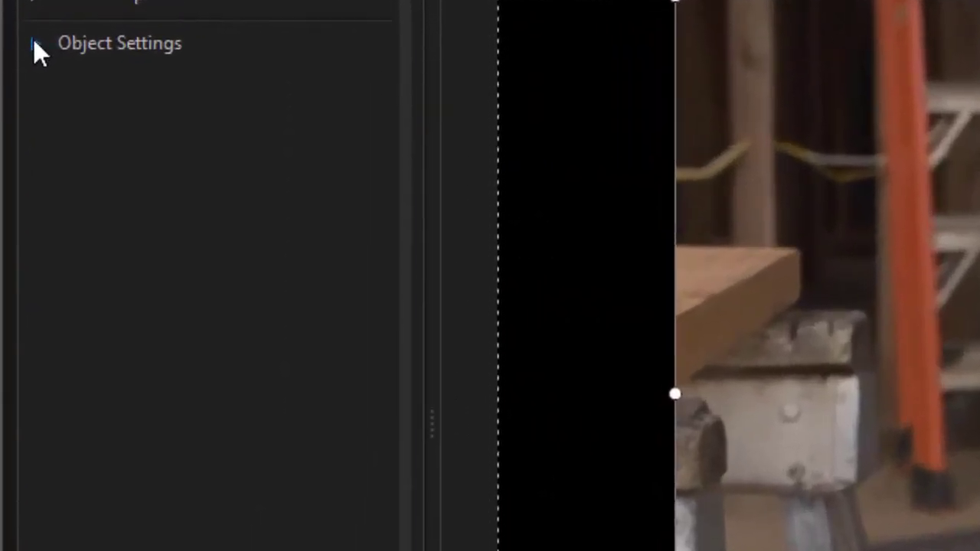
pyautogui.click(17, 89)
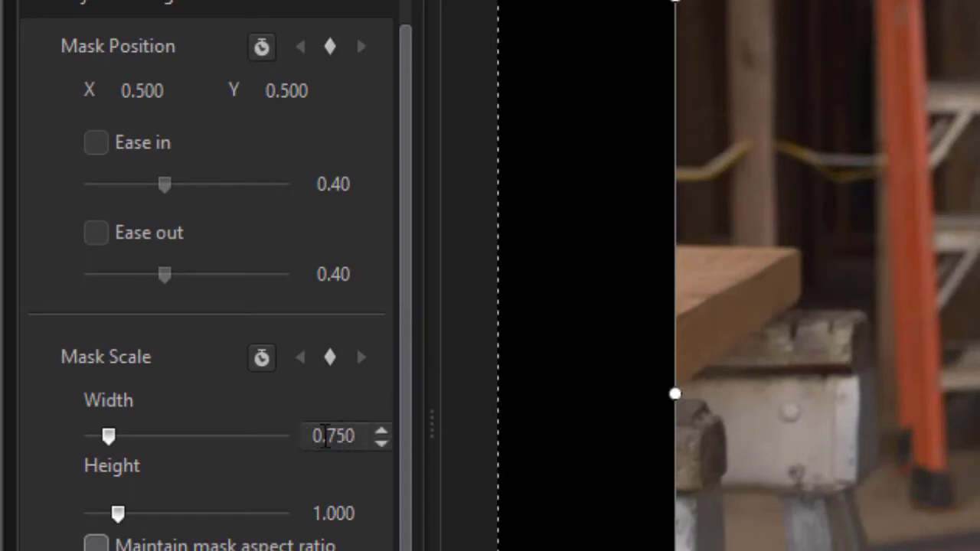
pyautogui.moveTo(313, 435); pyautogui.dragTo(376, 430)
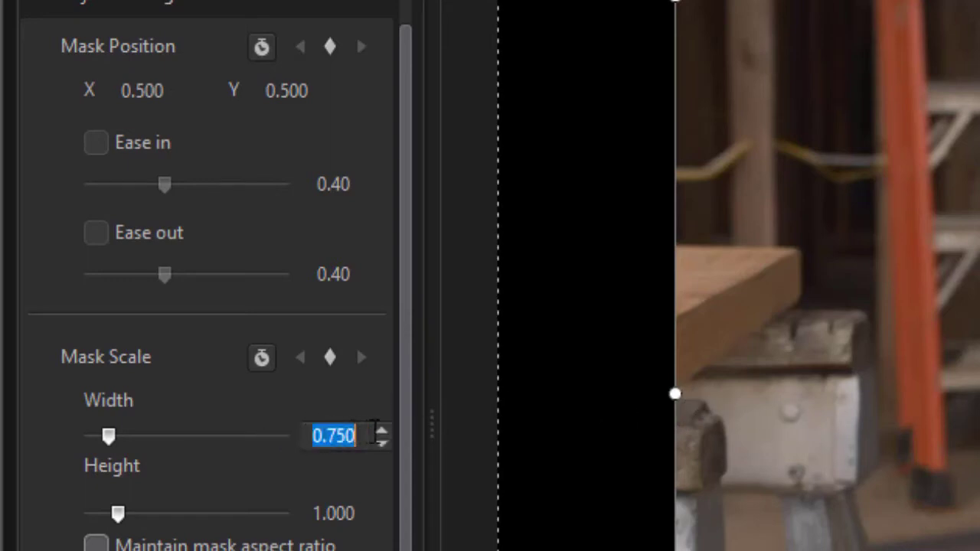
pyautogui.write('1')
pyautogui.press('Return')
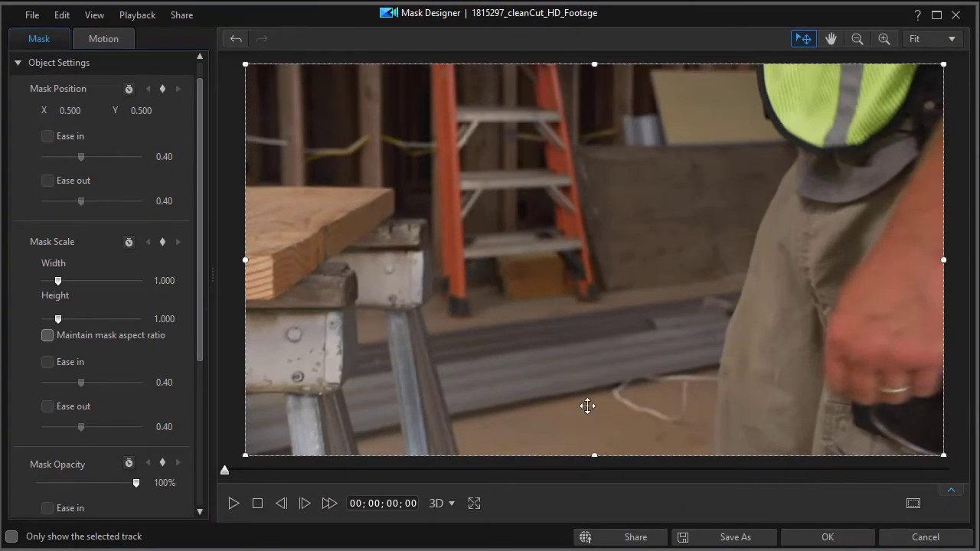
# Show the keyframe timeline and add a scale keyframe at the clip's start
pyautogui.click(951, 495)
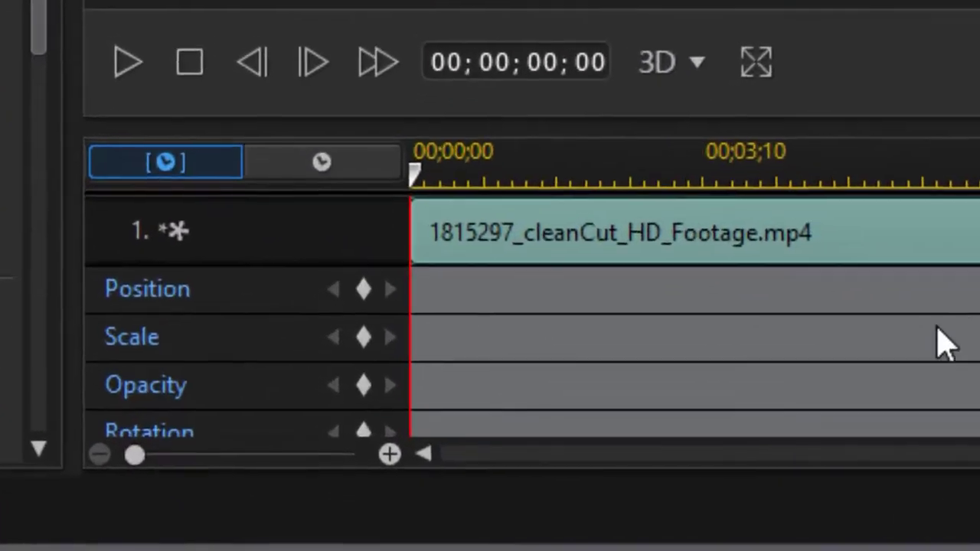
pyautogui.click(364, 334)
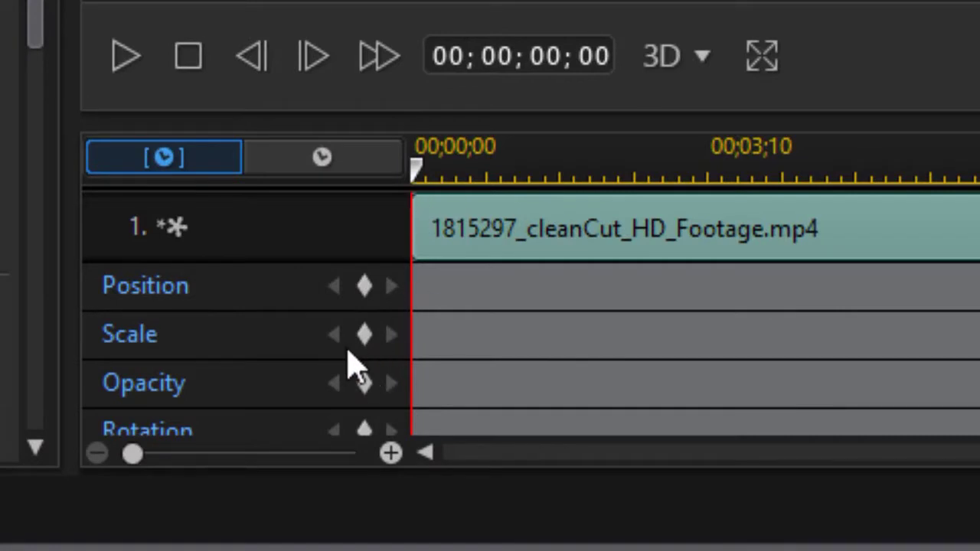
pyautogui.click(363, 335)
# Duplicate the previous scale keyframe at 00;00;03;00 and again at 00;00;10;10
pyautogui.moveTo(418, 176); pyautogui.dragTo(677, 208)
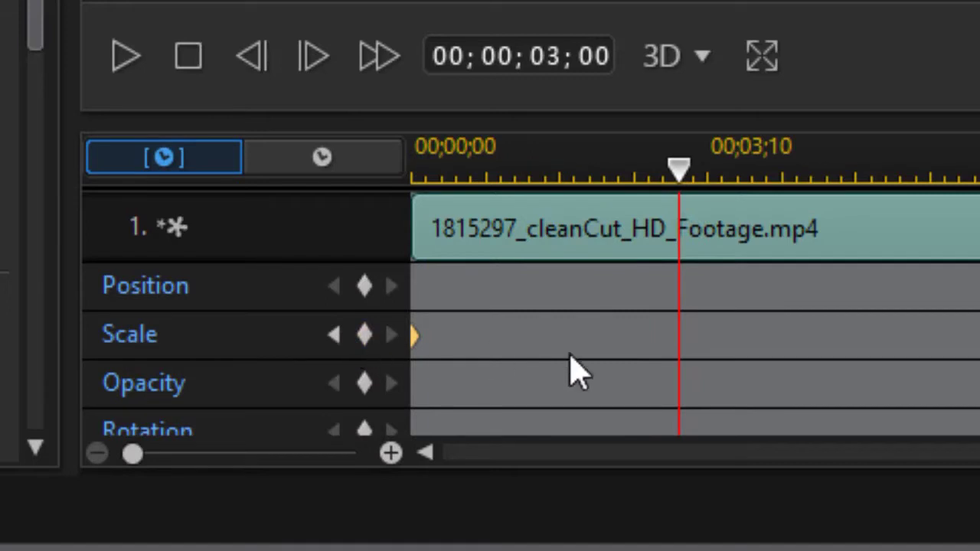
pyautogui.rightClick(677, 326)
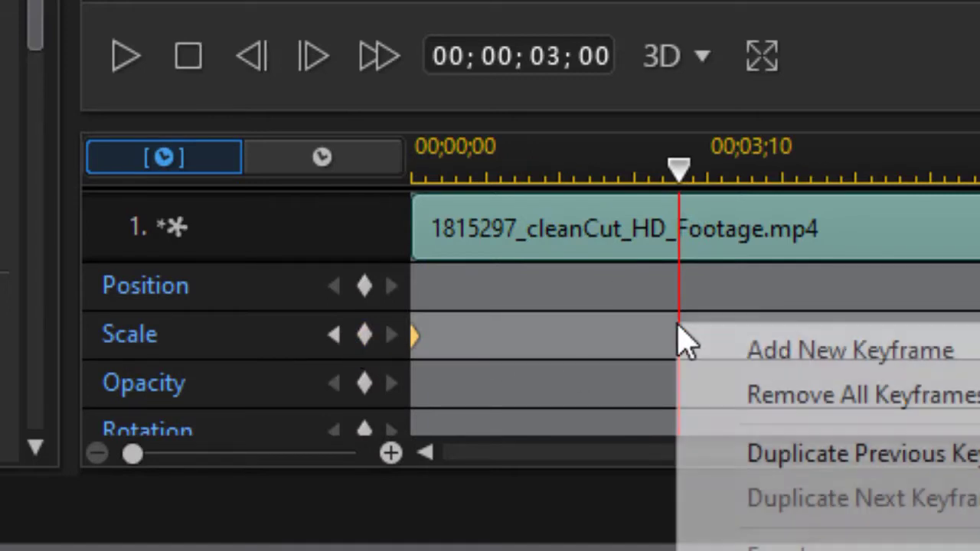
pyautogui.click(853, 466)
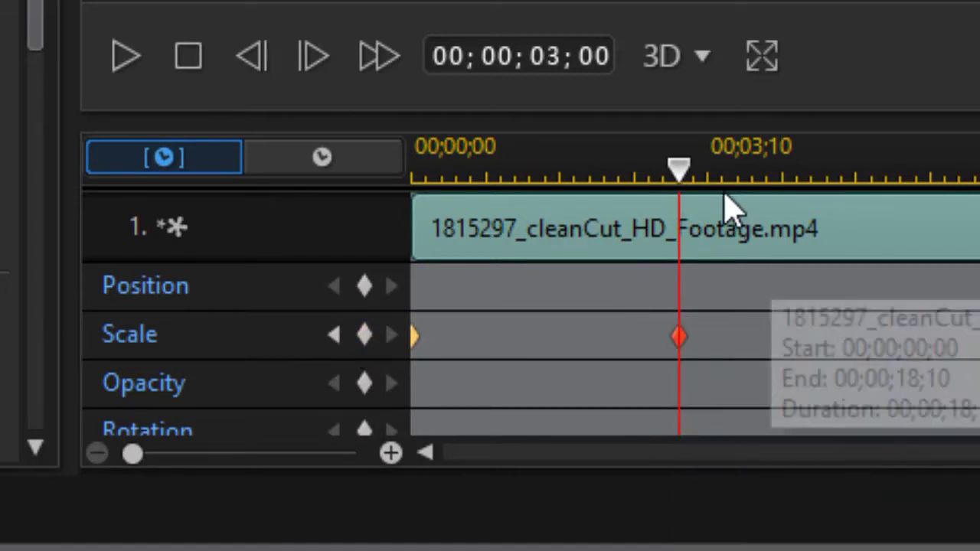
pyautogui.moveTo(687, 164); pyautogui.dragTo(979, 242)
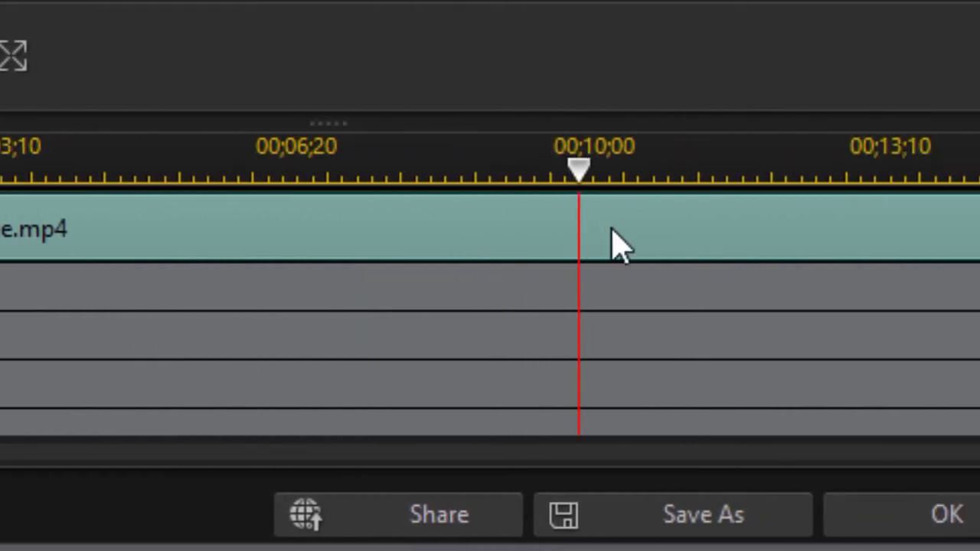
pyautogui.rightClick(583, 329)
pyautogui.click(678, 457)
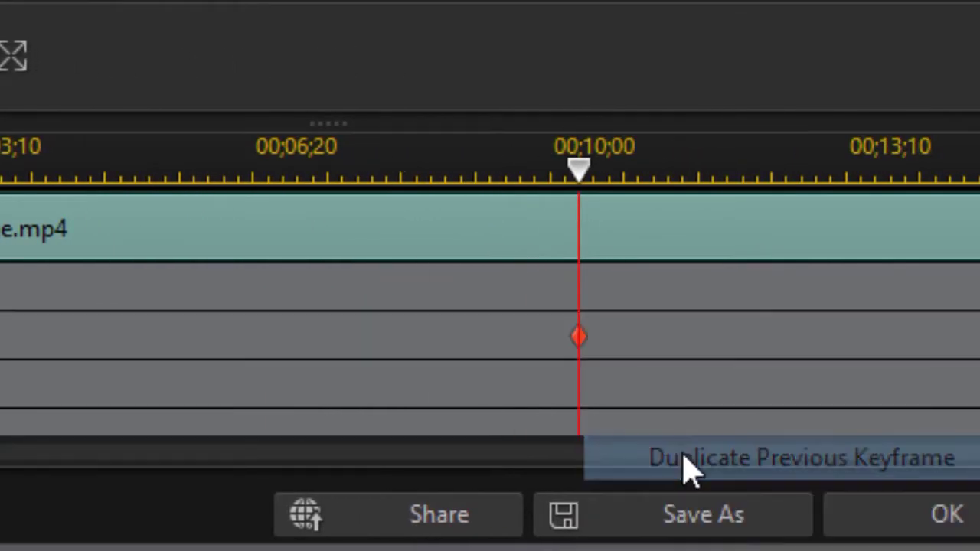
# Reduce the mask height to 0.001 at the first scale keyframe, with the aspect ratio unlocked, and preview the opening
pyautogui.moveTo(598, 177); pyautogui.dragTo(791, 207)
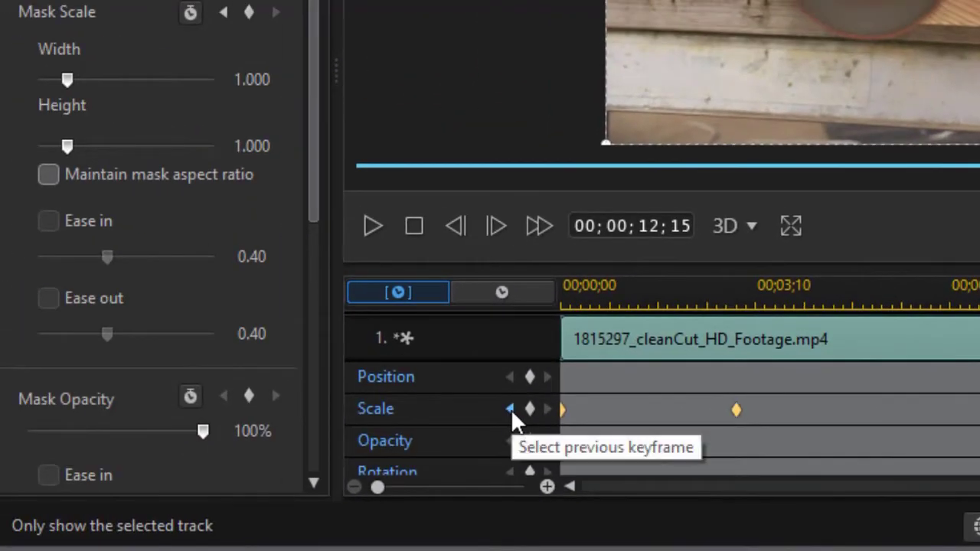
pyautogui.click(511, 409)
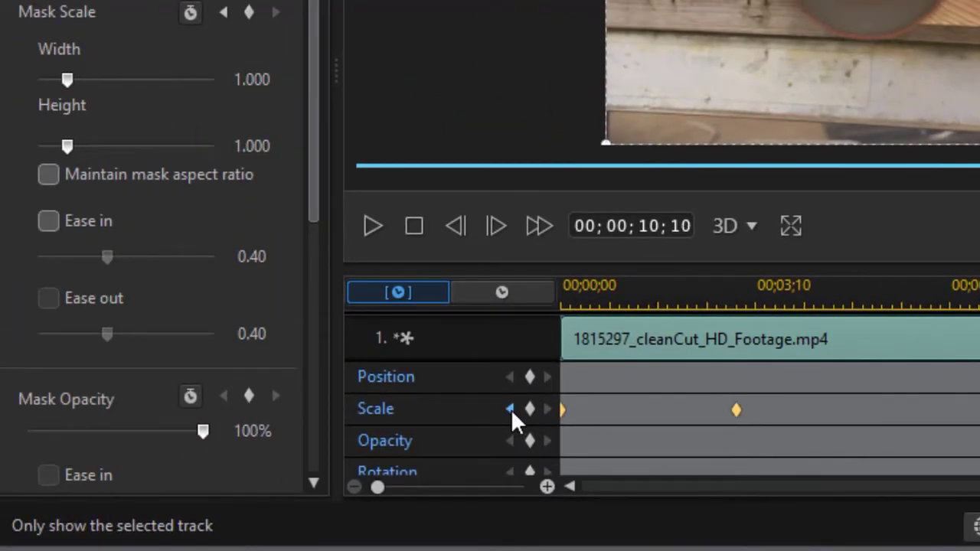
pyautogui.click(506, 409)
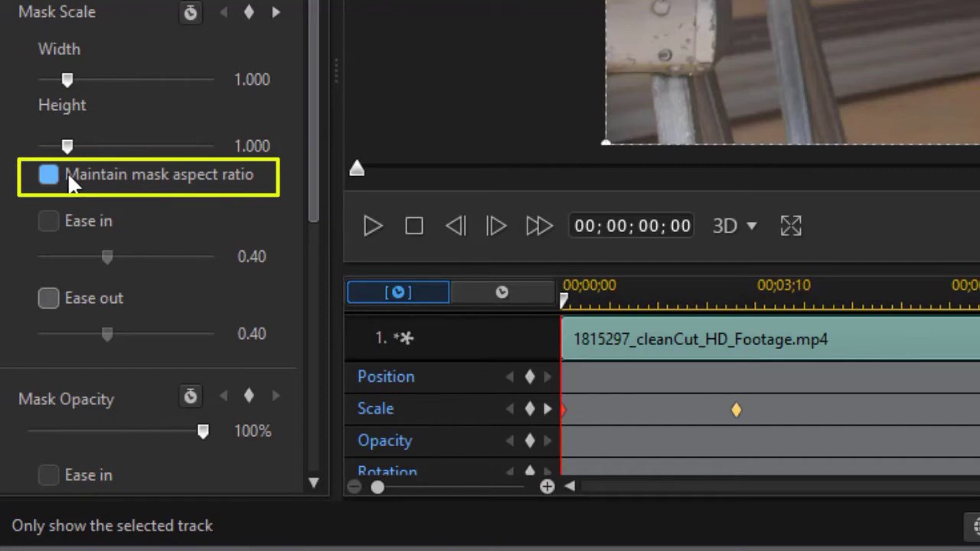
pyautogui.click(80, 171)
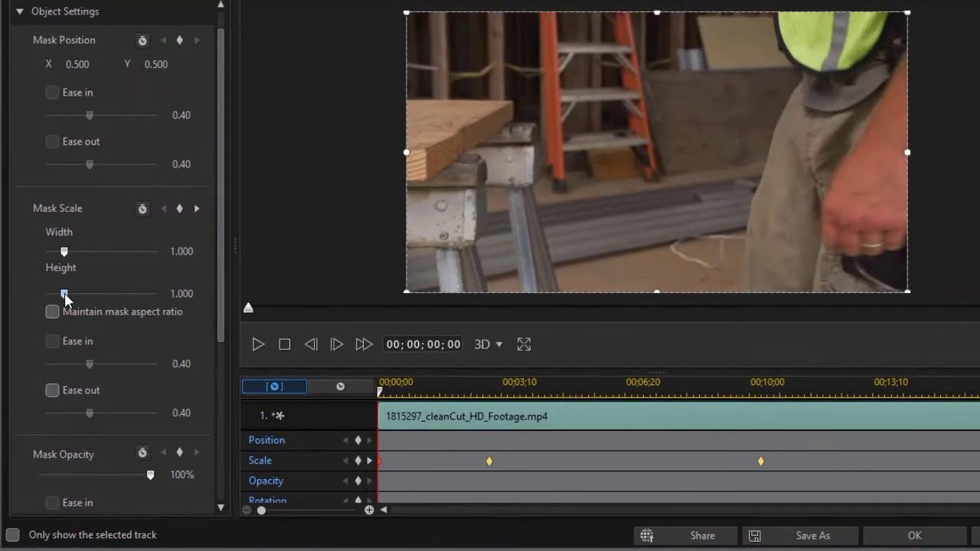
pyautogui.moveTo(65, 258); pyautogui.dragTo(43, 292)
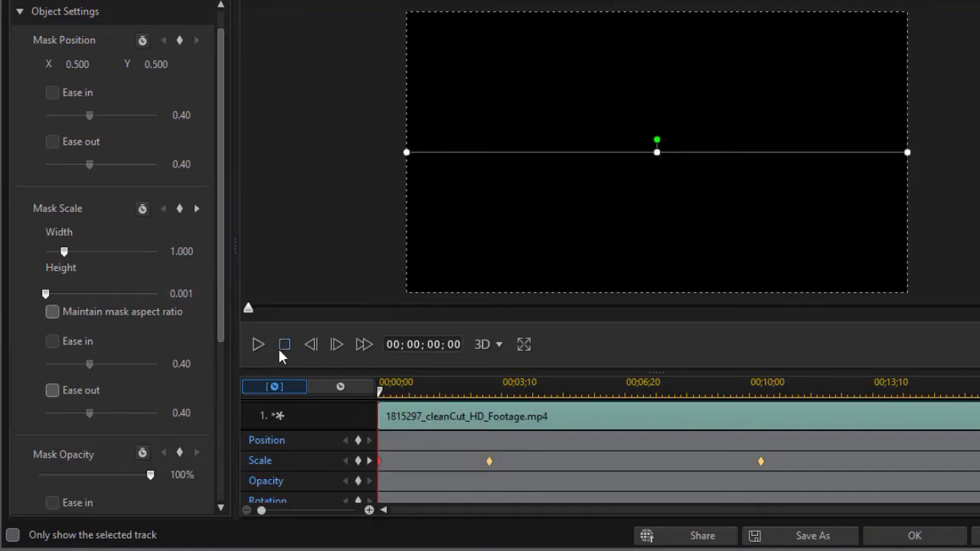
pyautogui.click(257, 343)
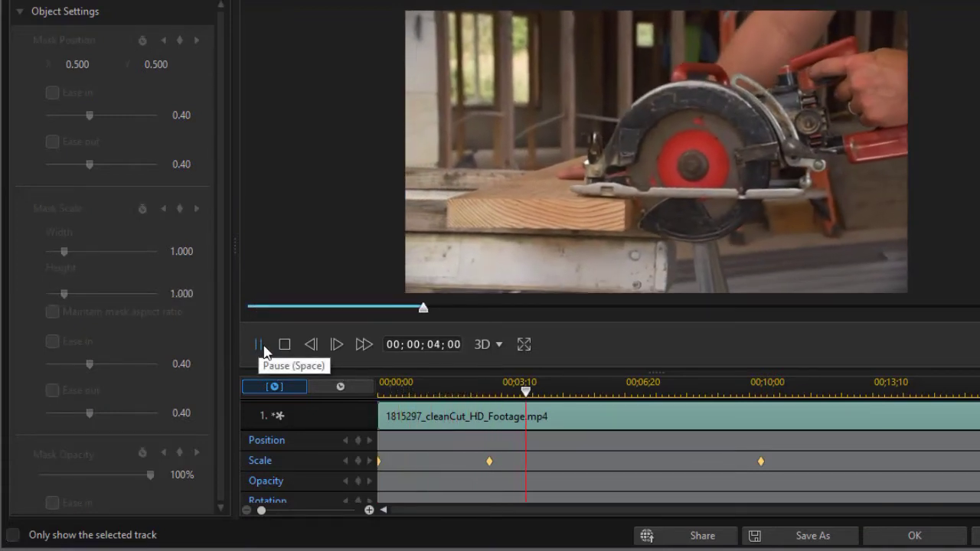
pyautogui.click(264, 353)
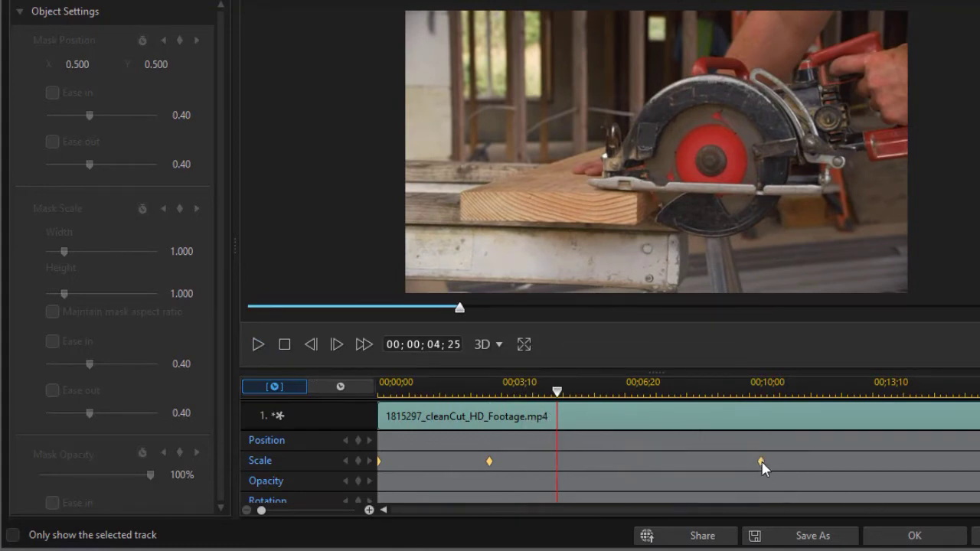
# Add a closing scale keyframe at 00;00;12;08 with the mask height reduced to 0.001
pyautogui.moveTo(564, 403); pyautogui.dragTo(832, 426)
pyautogui.click(284, 346)
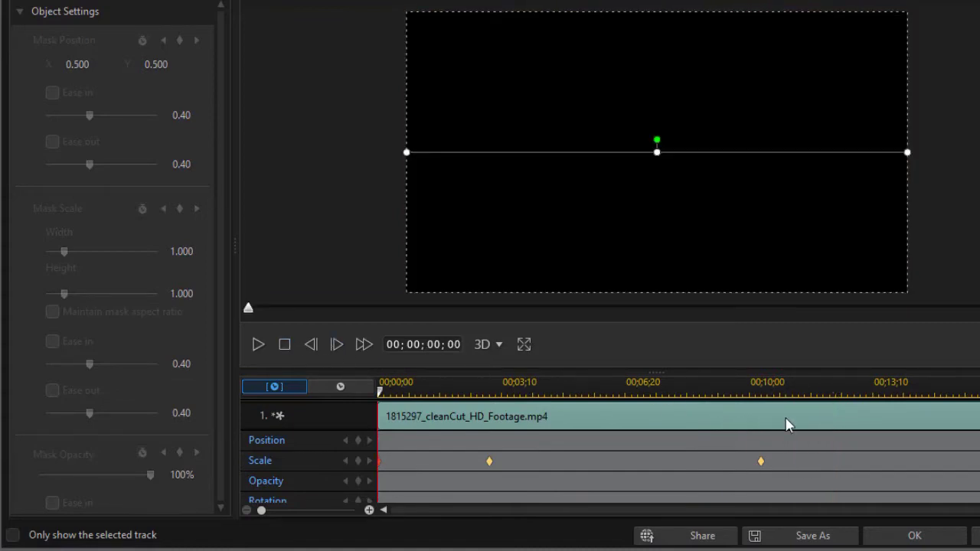
pyautogui.moveTo(380, 392); pyautogui.dragTo(831, 438)
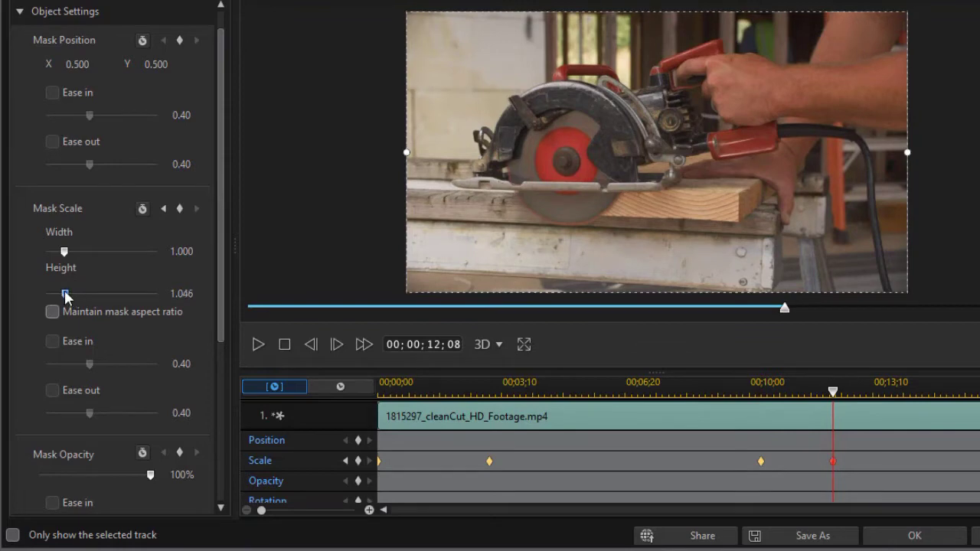
pyautogui.moveTo(64, 294); pyautogui.dragTo(31, 294)
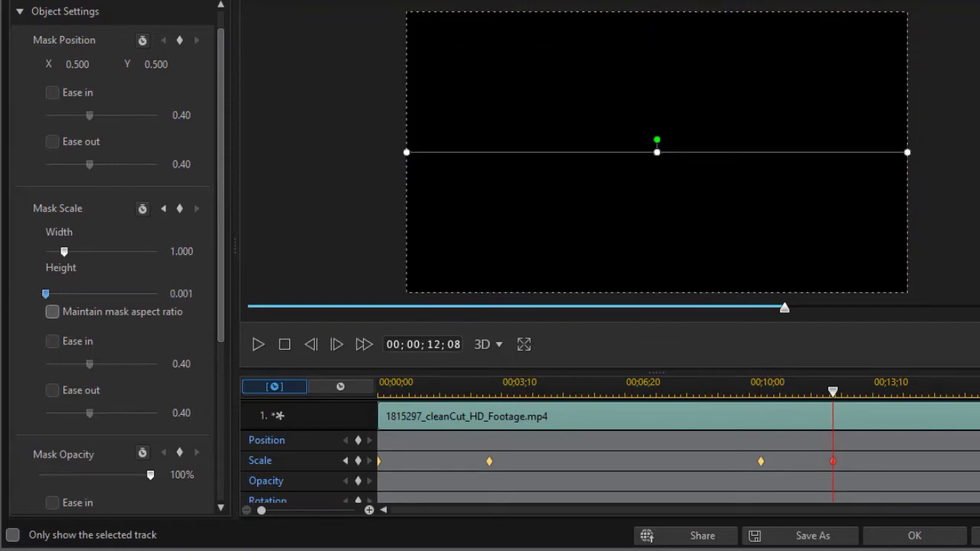
# Preview and apply the mask animation to the clip, and play it back on the main timeline
pyautogui.click(283, 344)
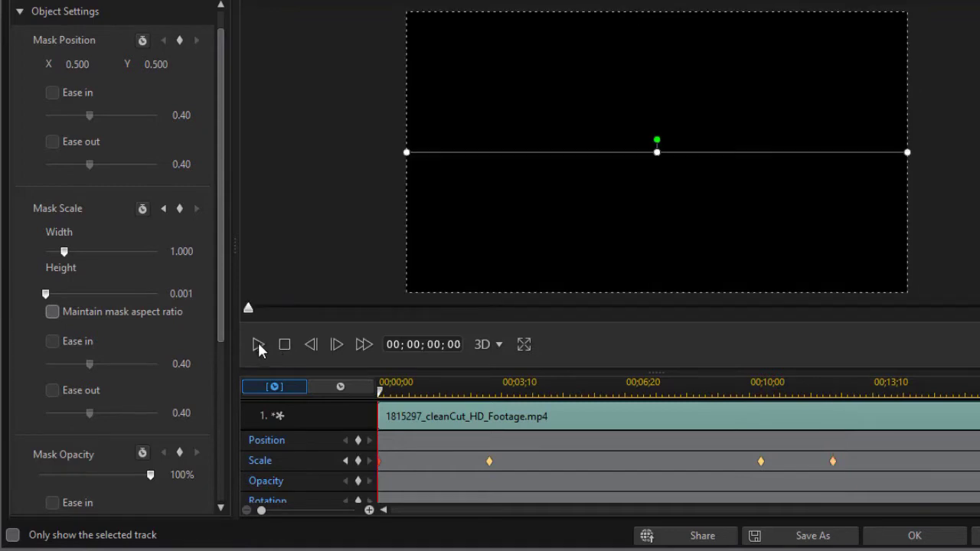
pyautogui.click(257, 344)
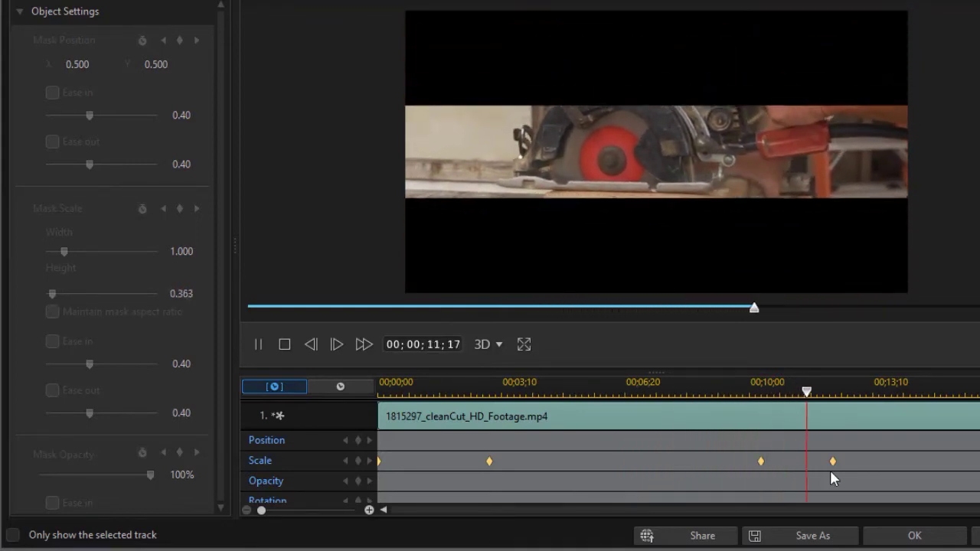
pyautogui.click(911, 534)
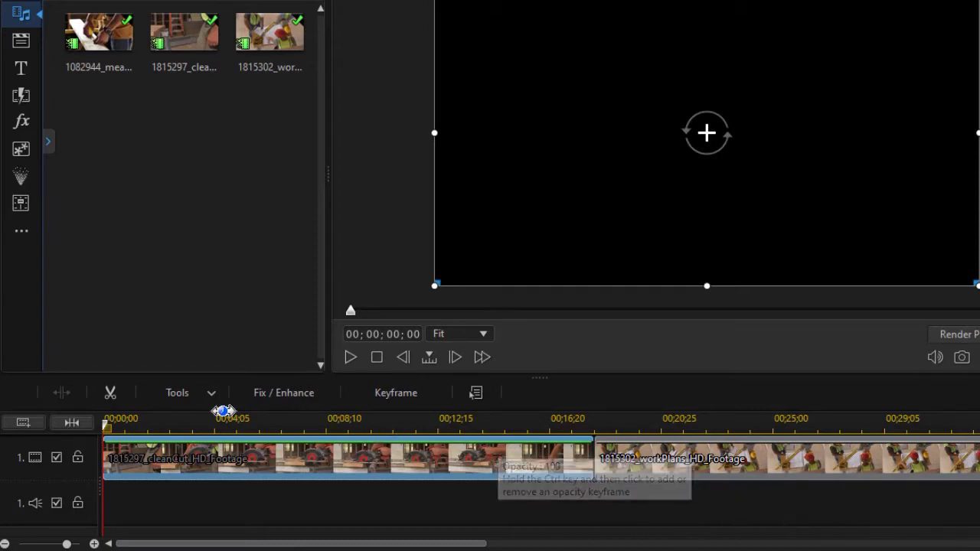
pyautogui.click(349, 359)
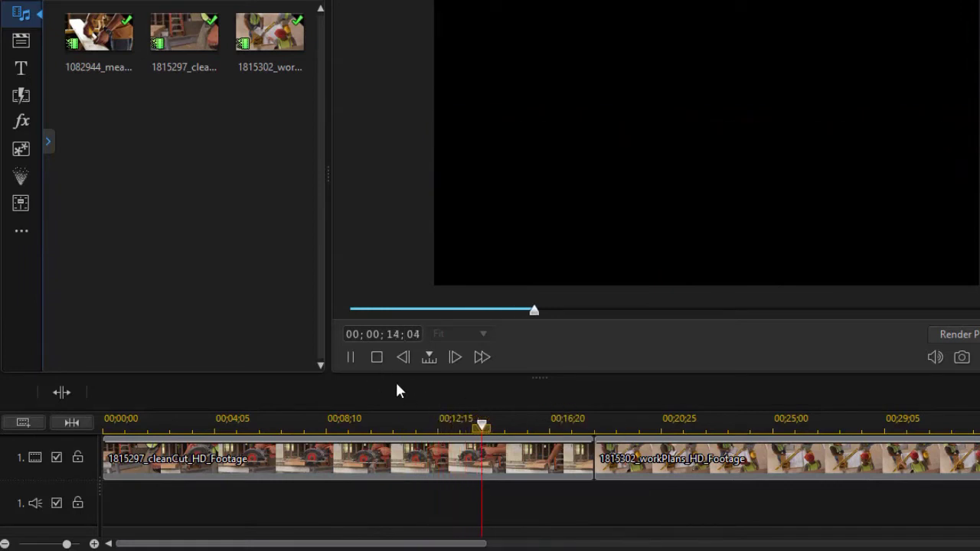
pyautogui.click(376, 358)
# Open the 1815302_workPlans_HD_Footage clip in the Mask Designer and apply the plain rectangle mask
pyautogui.click(697, 460)
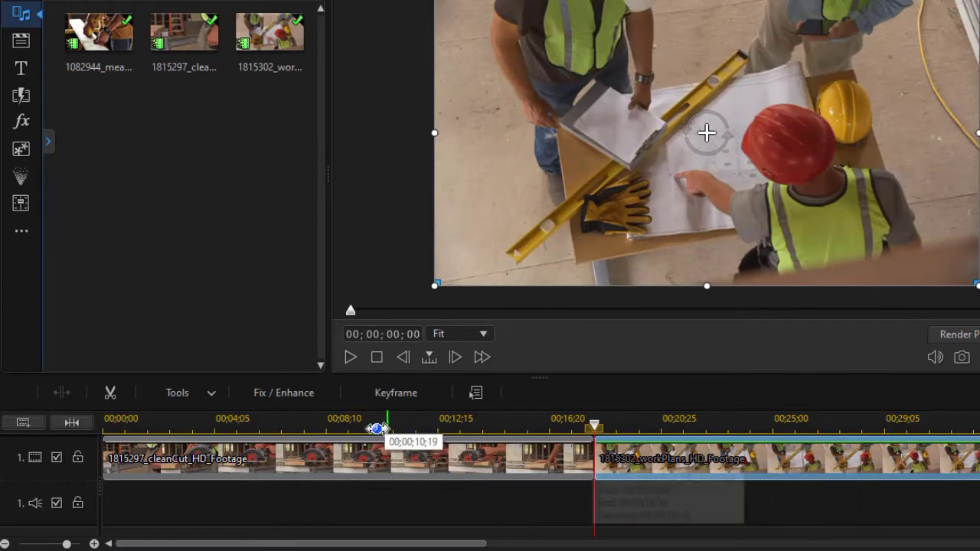
pyautogui.click(218, 393)
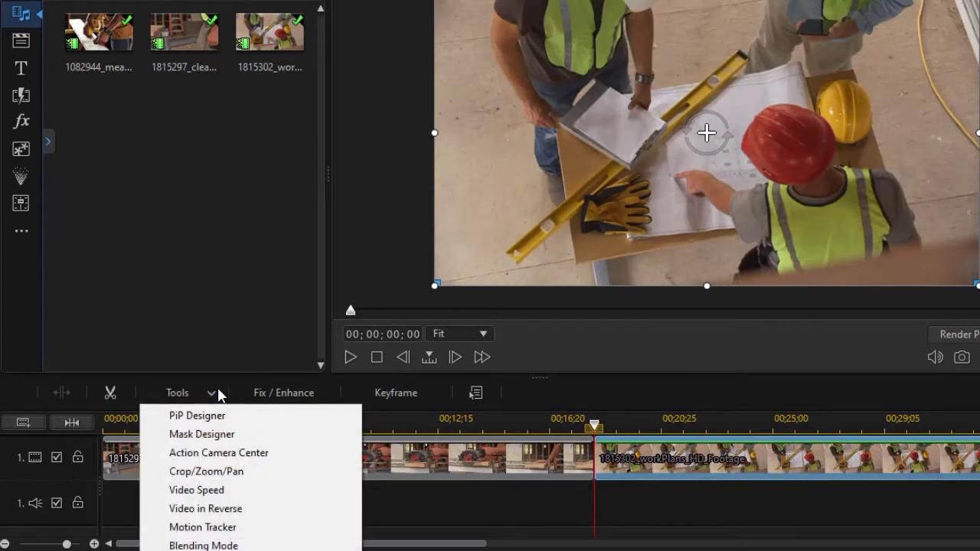
pyautogui.click(240, 435)
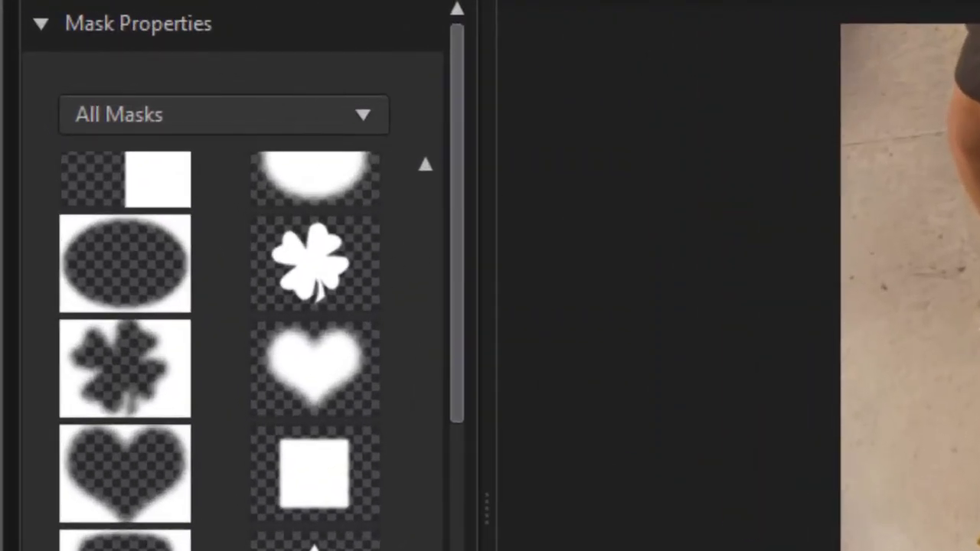
pyautogui.moveTo(443, 550); pyautogui.dragTo(409, 186)
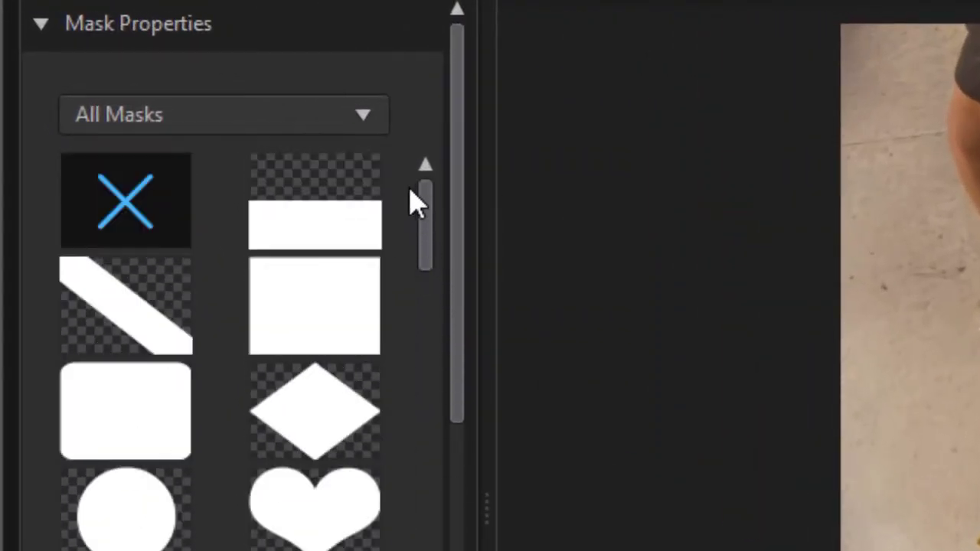
pyautogui.click(320, 318)
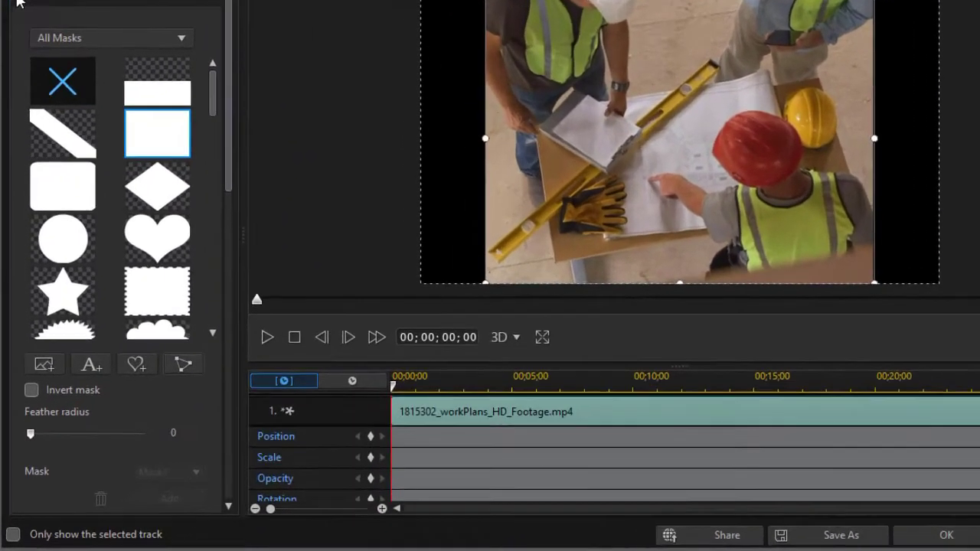
# Unlock the mask aspect ratio and set the mask width to 1.000 so the rectangle covers the full frame
pyautogui.scroll(-5, 107, 306)
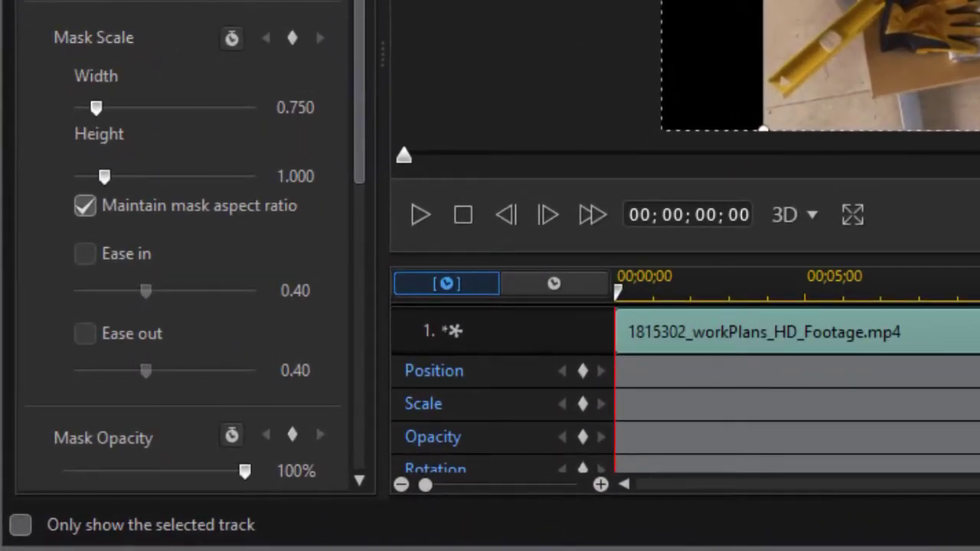
pyautogui.click(84, 205)
pyautogui.moveTo(304, 108); pyautogui.dragTo(251, 107)
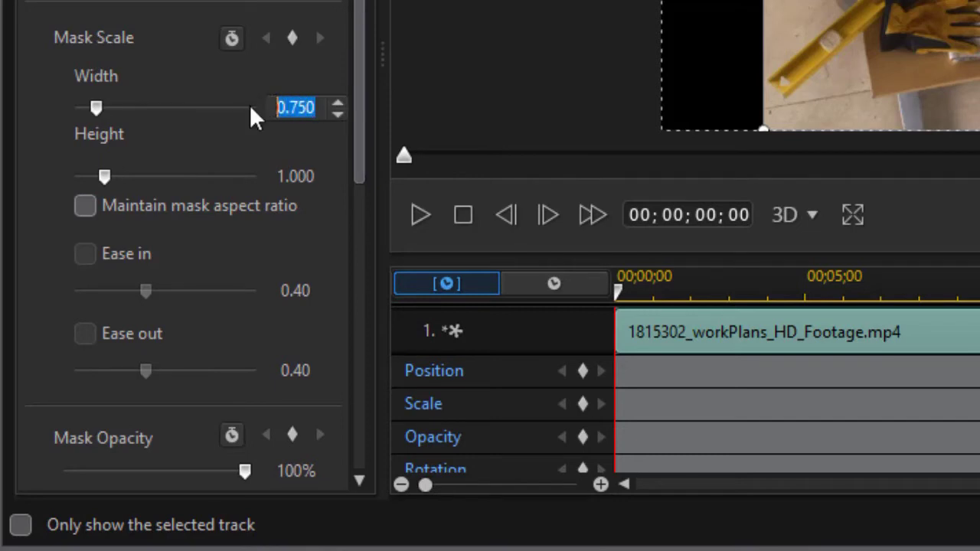
pyautogui.write('1')
pyautogui.press('Return')
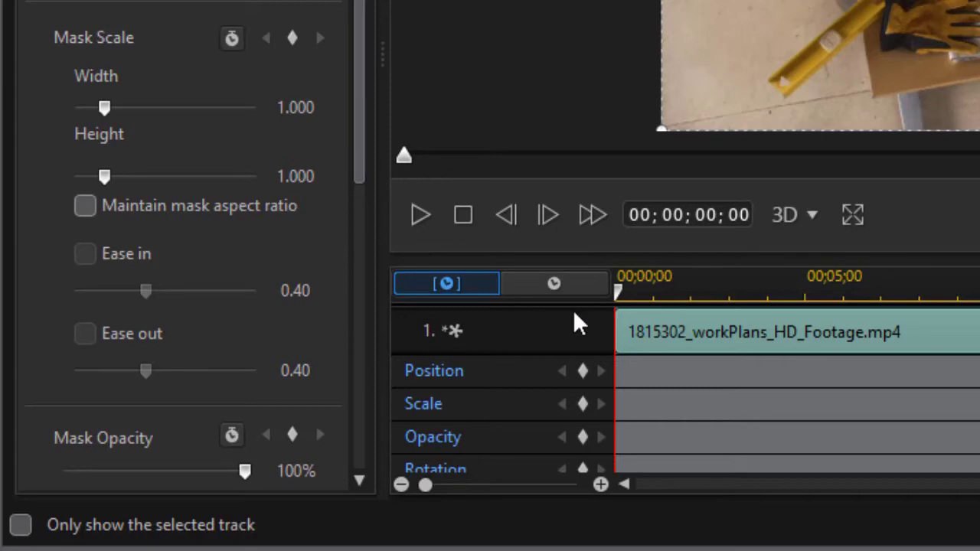
# Add a scale keyframe at the start of the clip and duplicate it at 00;00;03;17 and 00;00;25;19
pyautogui.click(582, 403)
pyautogui.click(640, 293)
pyautogui.moveTo(673, 295); pyautogui.dragTo(756, 307)
pyautogui.rightClick(754, 415)
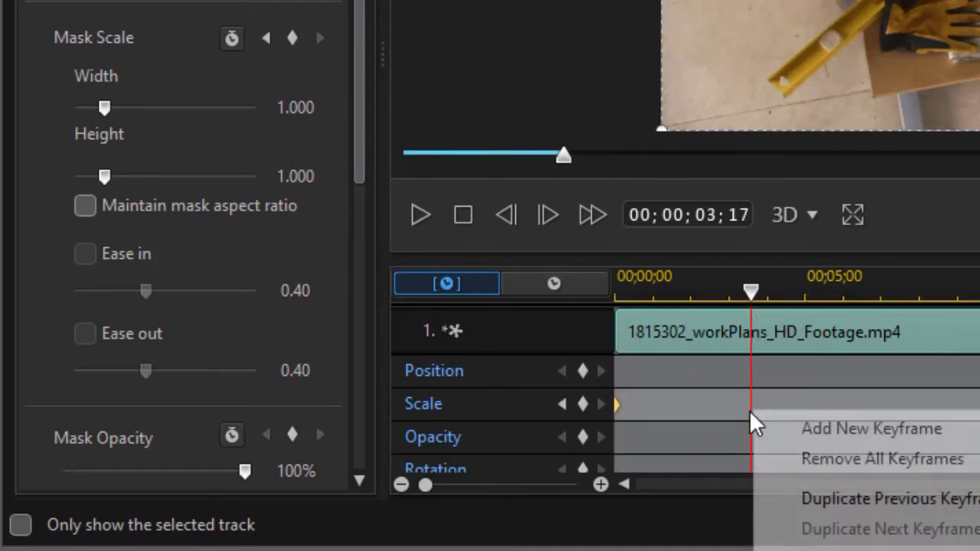
pyautogui.click(820, 495)
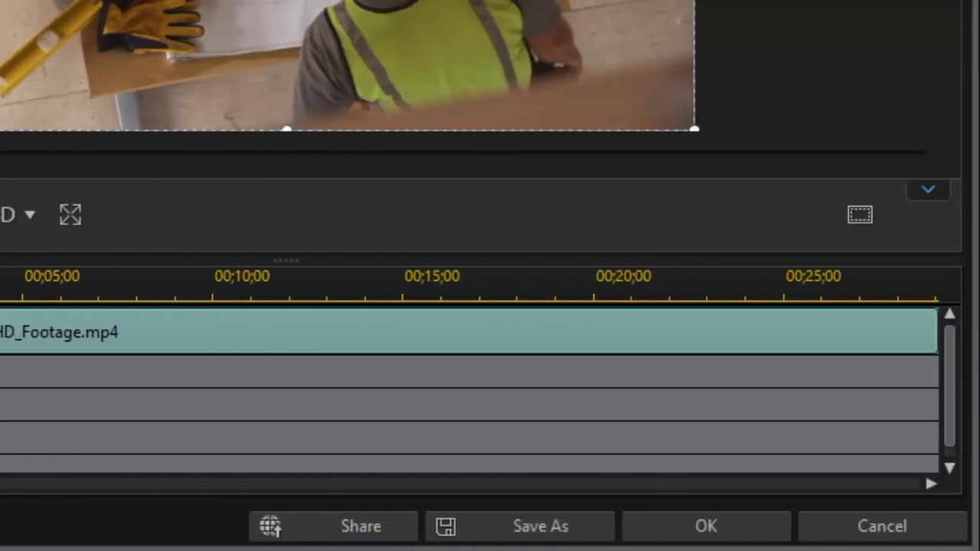
pyautogui.moveTo(752, 296); pyautogui.dragTo(825, 382)
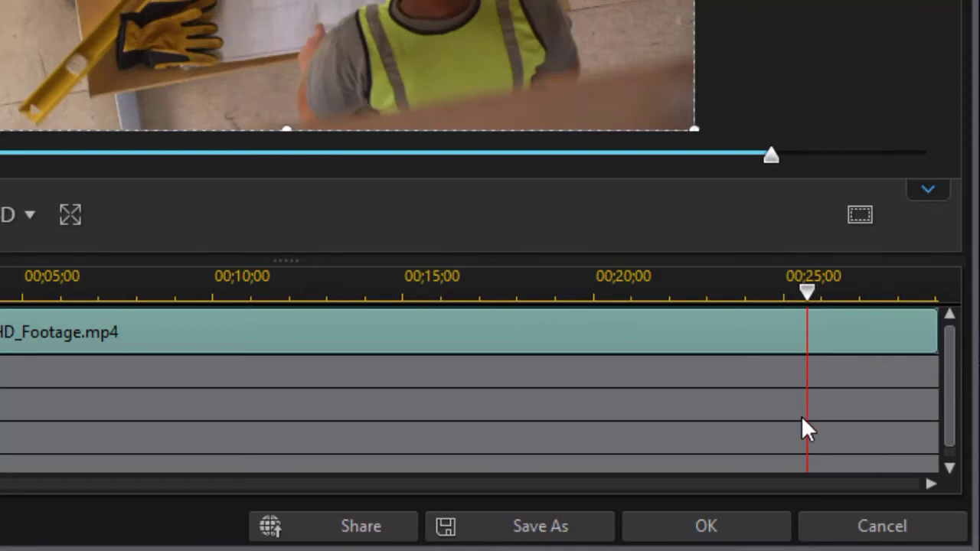
pyautogui.rightClick(804, 402)
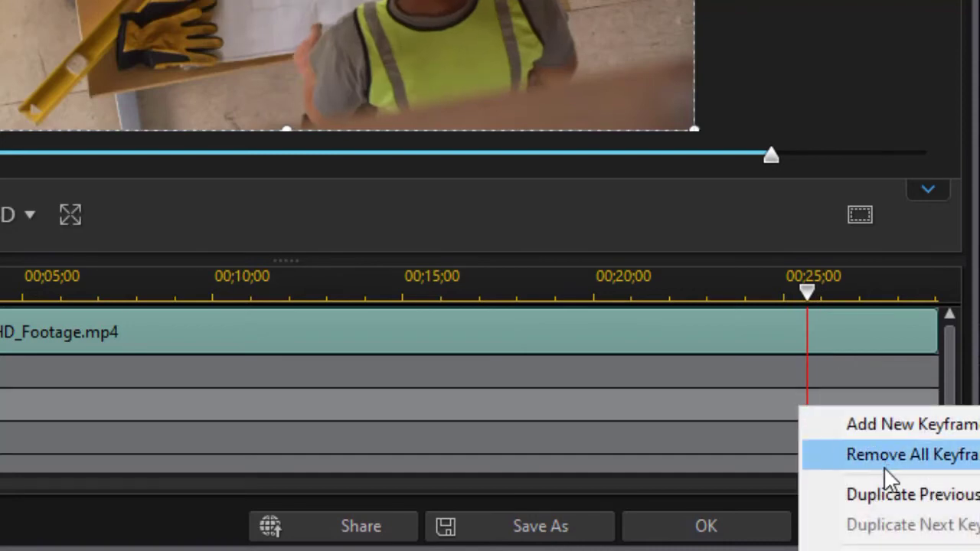
pyautogui.click(885, 496)
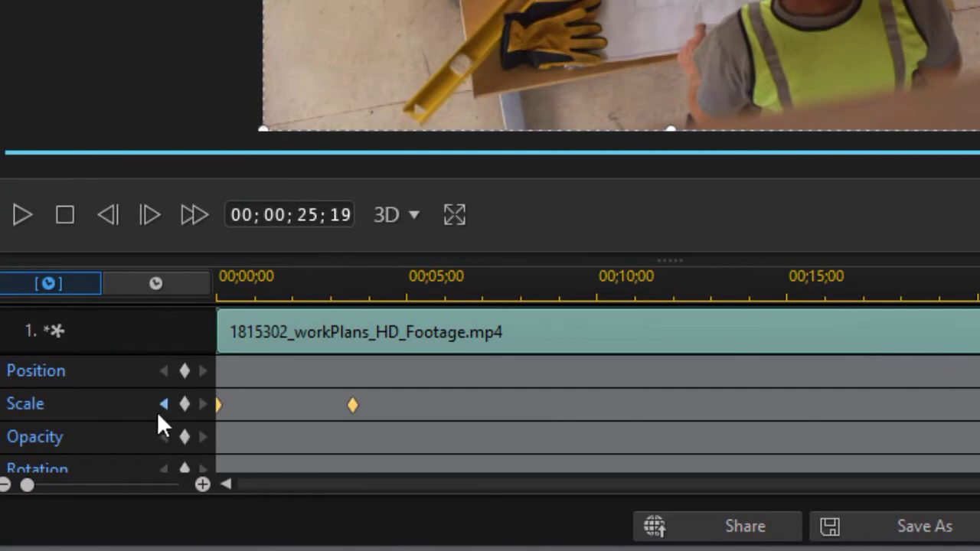
# Reduce the mask width to 0.001 at the first scale keyframe and at the clip's end, 00;00;29;03
pyautogui.click(163, 404)
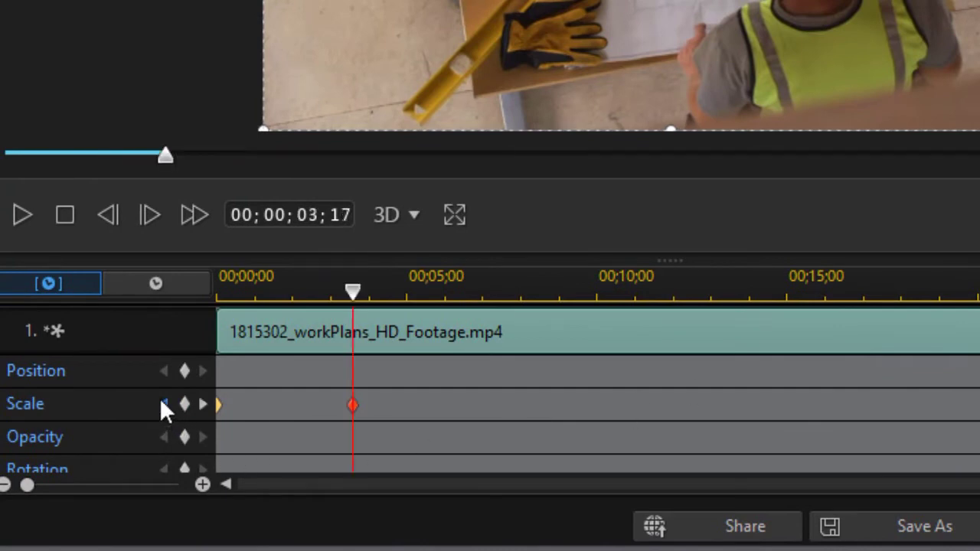
pyautogui.click(161, 404)
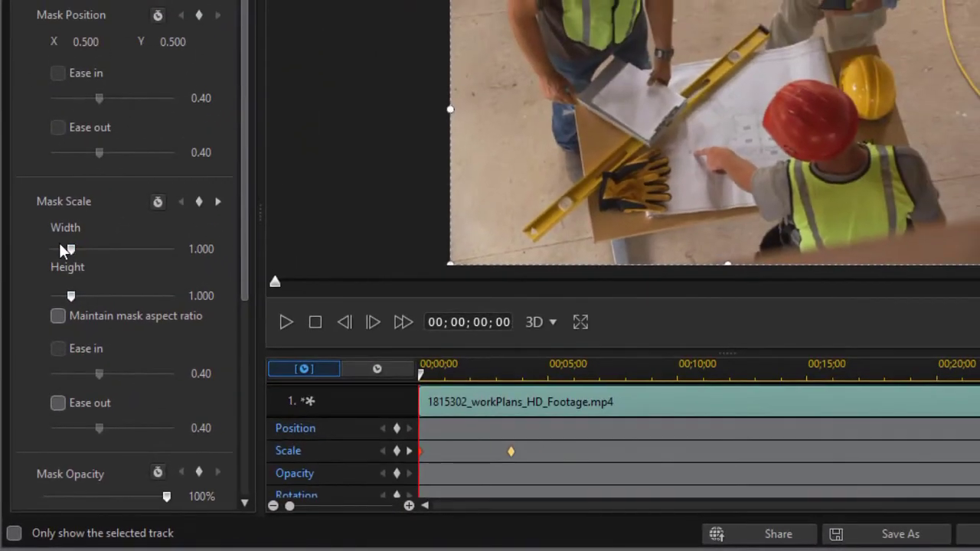
pyautogui.moveTo(69, 249); pyautogui.dragTo(8, 261)
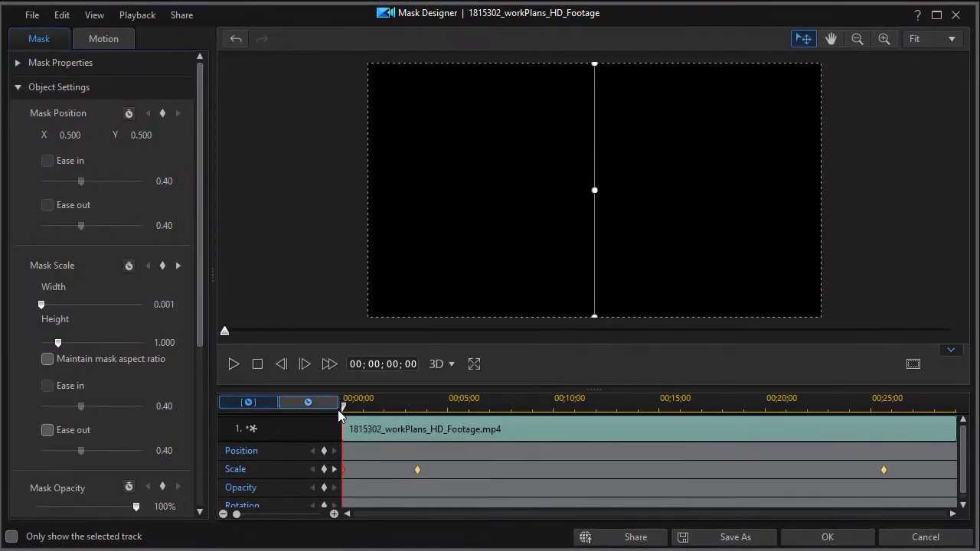
pyautogui.moveTo(340, 416); pyautogui.dragTo(955, 413)
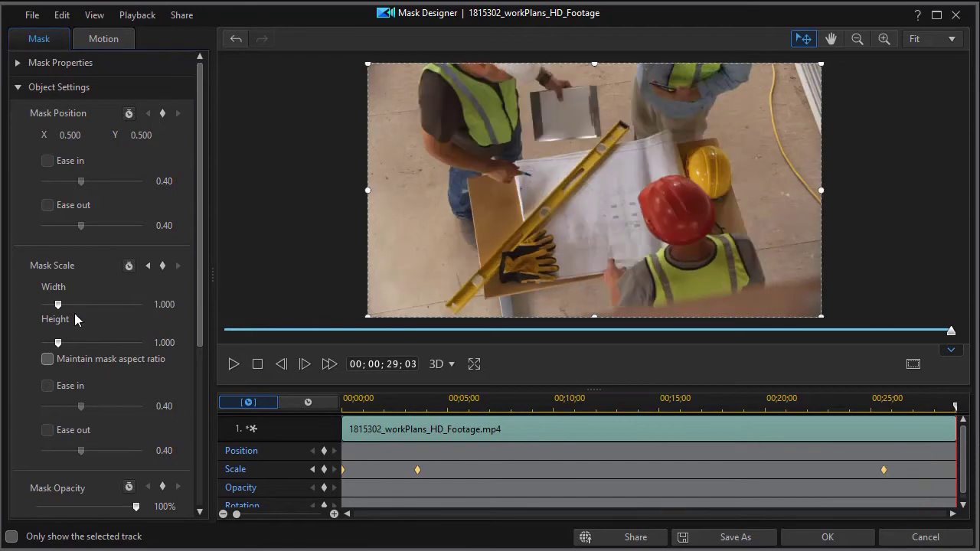
pyautogui.moveTo(59, 305); pyautogui.dragTo(15, 306)
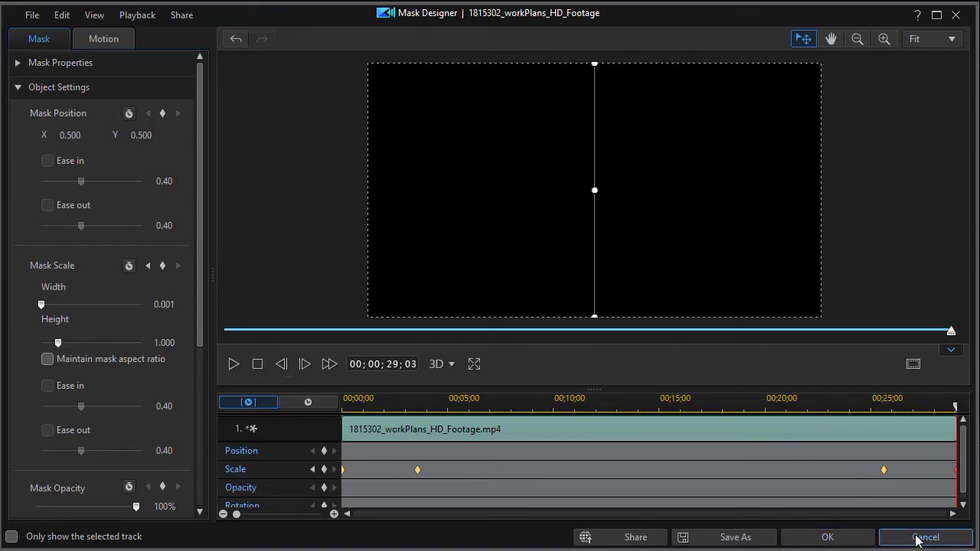
# Apply the mask animation to the workPlans clip and play back the main timeline from the start
pyautogui.click(840, 540)
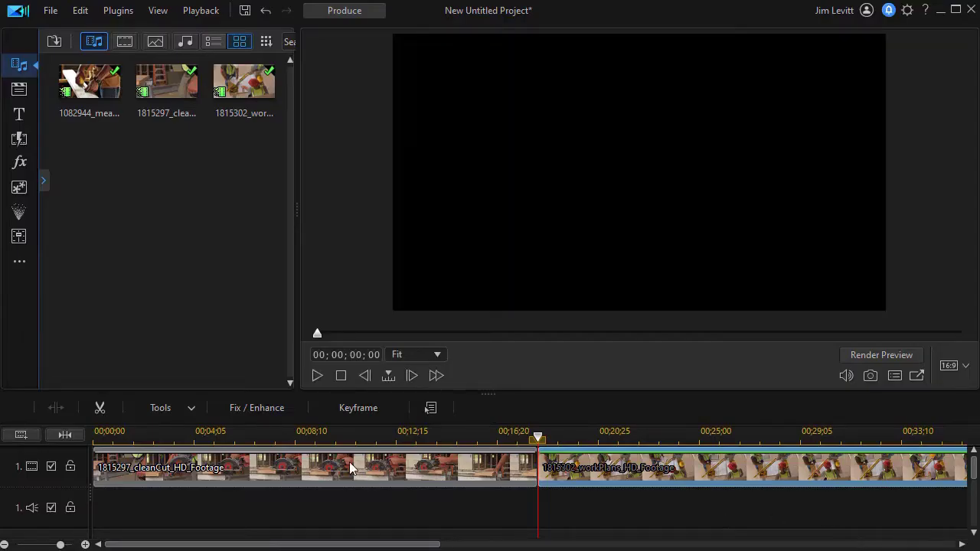
pyautogui.click(317, 376)
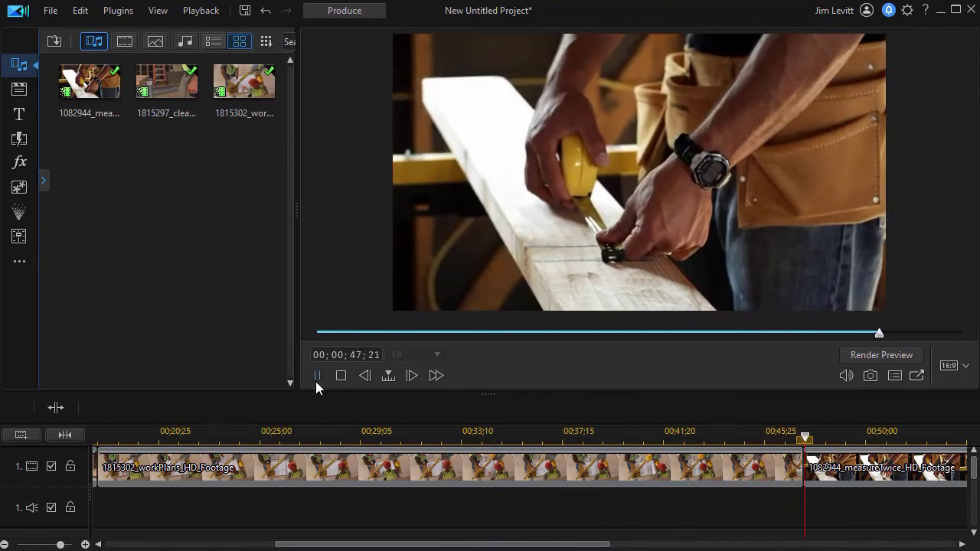
pyautogui.click(337, 378)
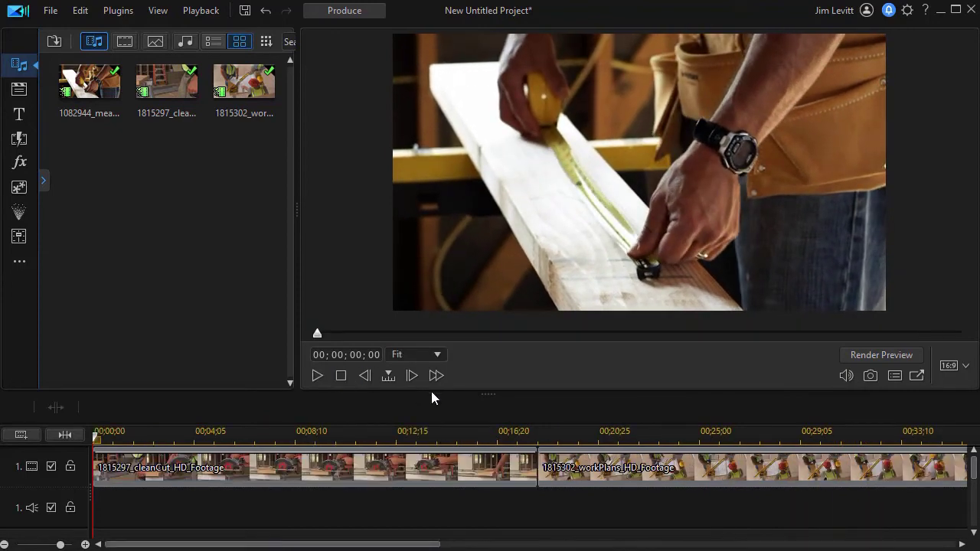
# Open the 1082944_measureTwice_HD_Footage clip in the Mask Designer and apply the plain rectangle mask
pyautogui.click(65, 434)
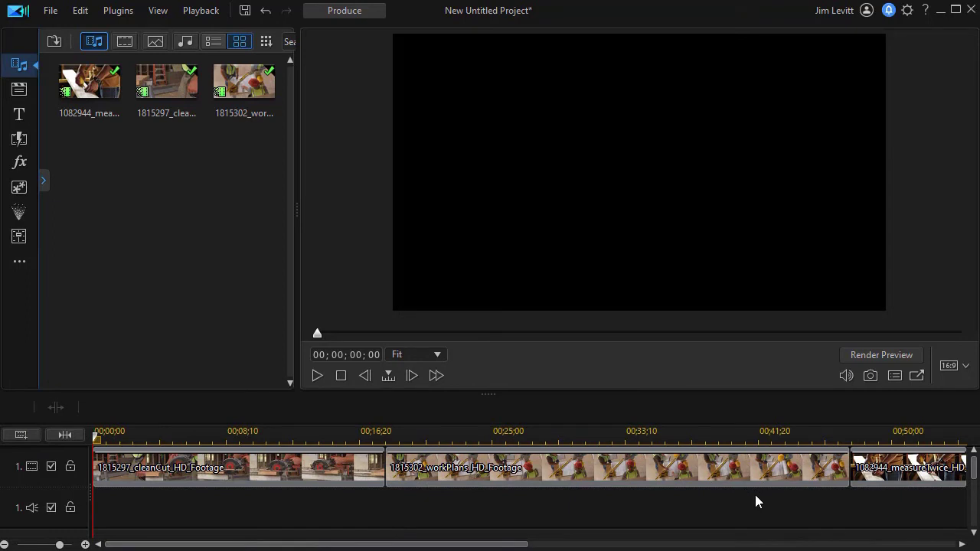
pyautogui.click(733, 467)
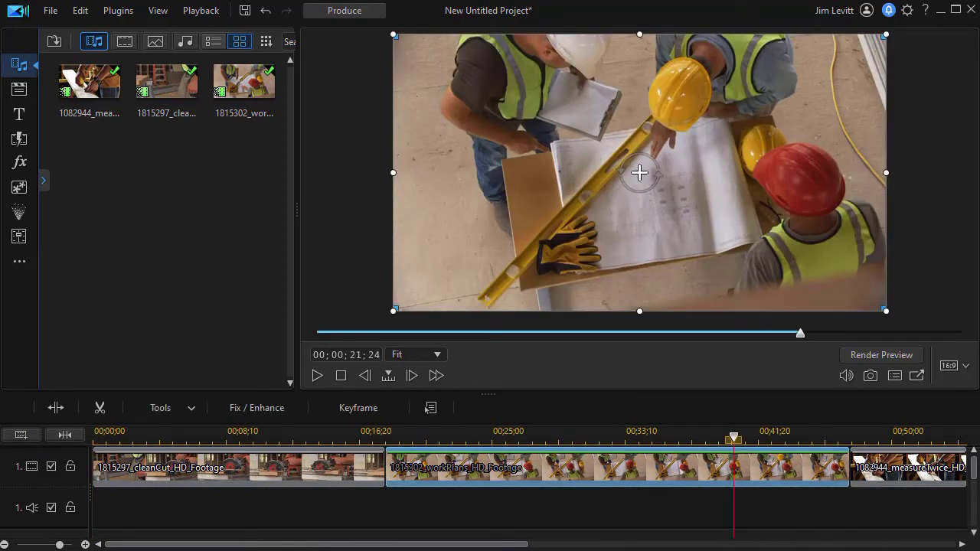
pyautogui.click(894, 478)
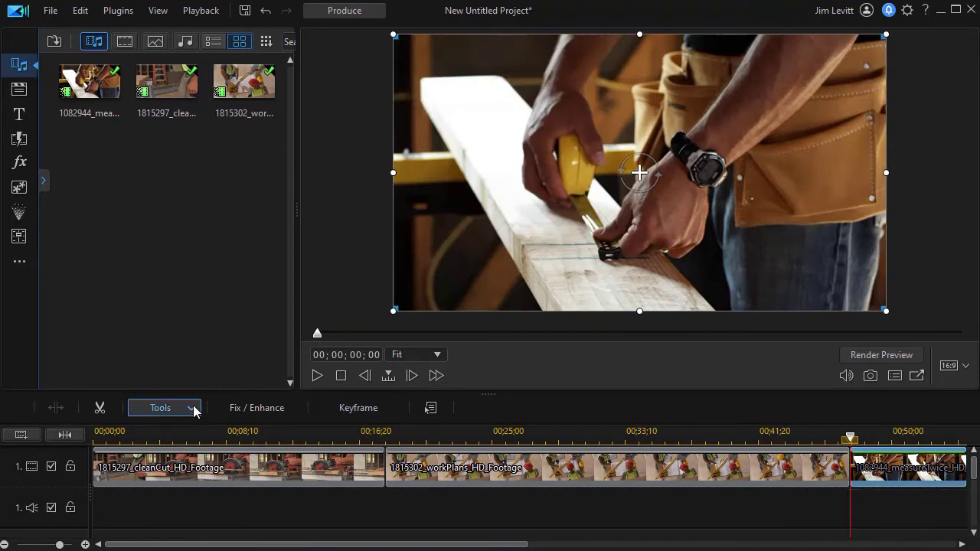
pyautogui.click(191, 410)
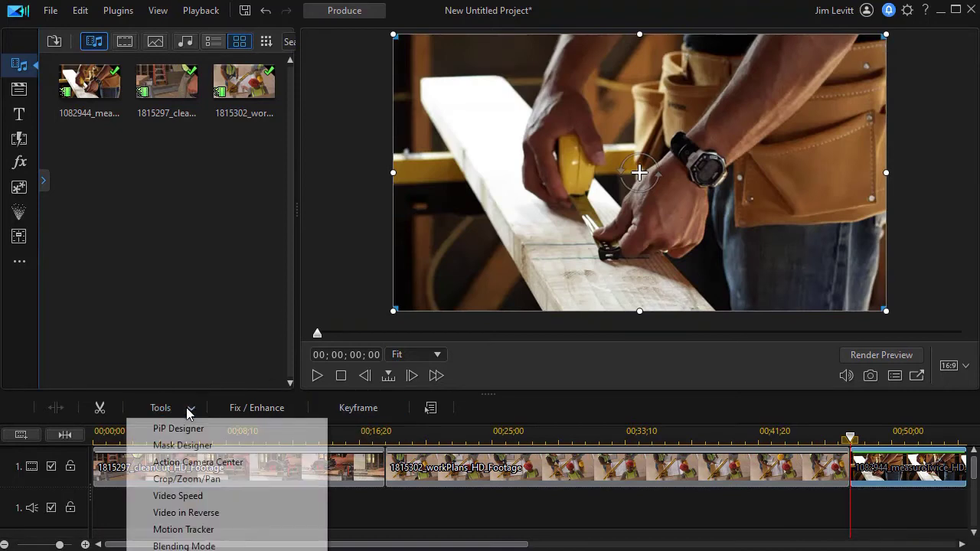
pyautogui.click(208, 449)
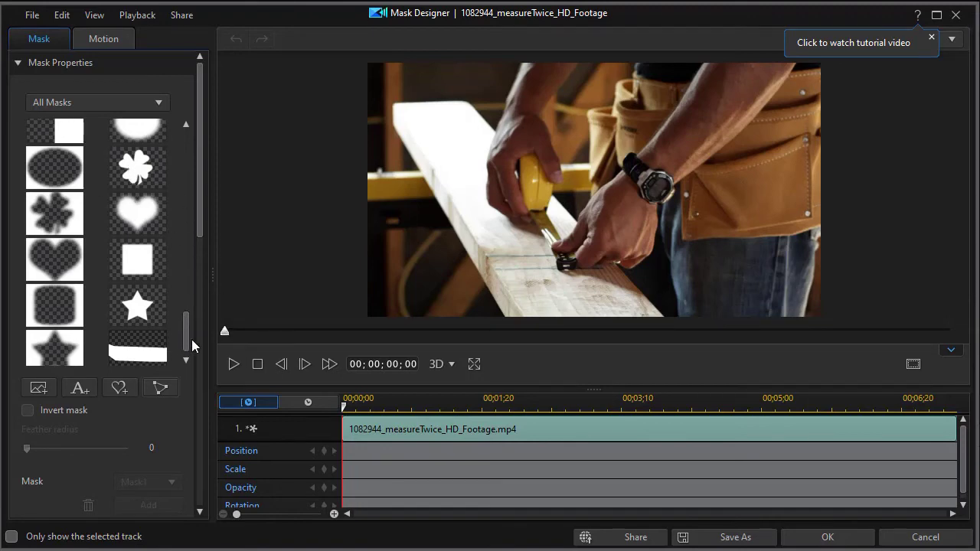
pyautogui.moveTo(182, 336); pyautogui.dragTo(180, 92)
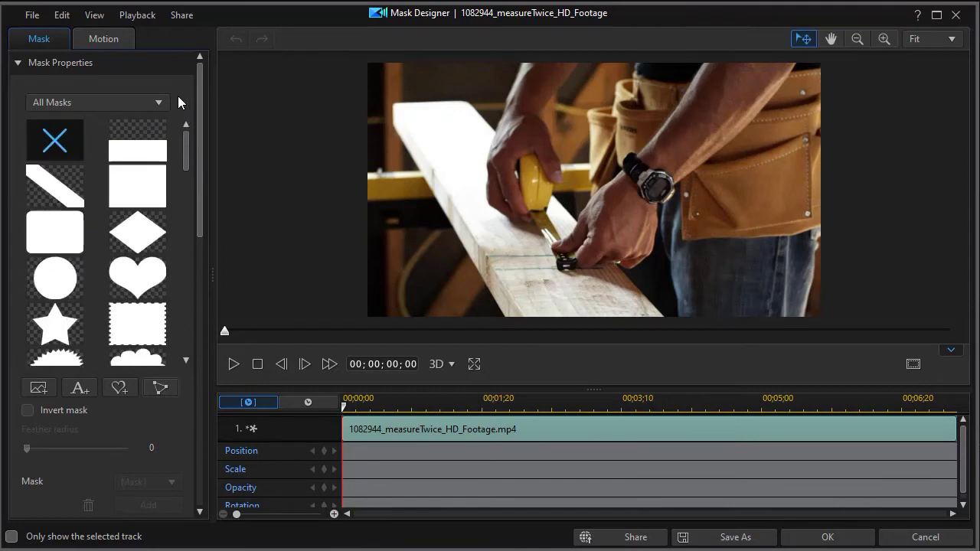
pyautogui.click(138, 195)
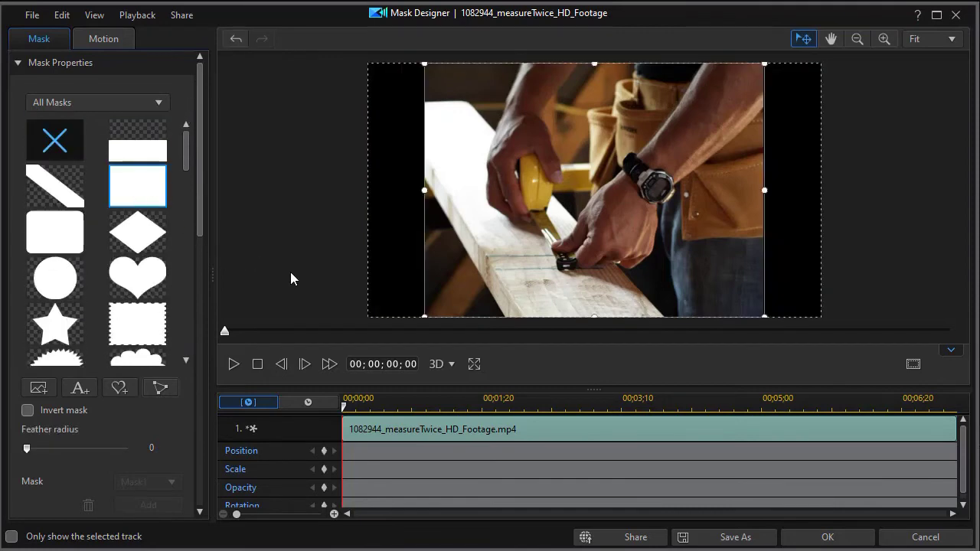
# Rotate the rectangle mask clockwise by about 33 degrees in the preview
pyautogui.click(857, 38)
pyautogui.click(857, 38)
pyautogui.click(857, 38)
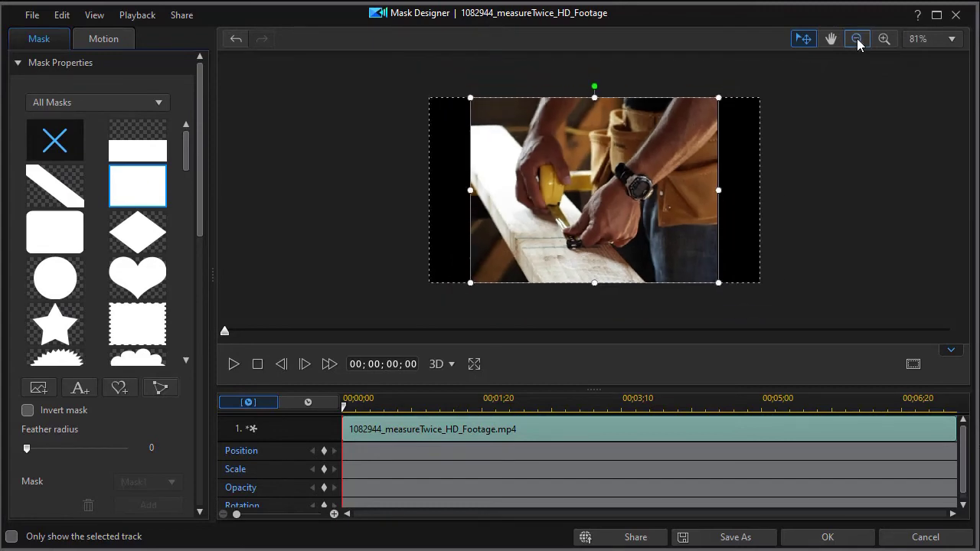
pyautogui.click(857, 38)
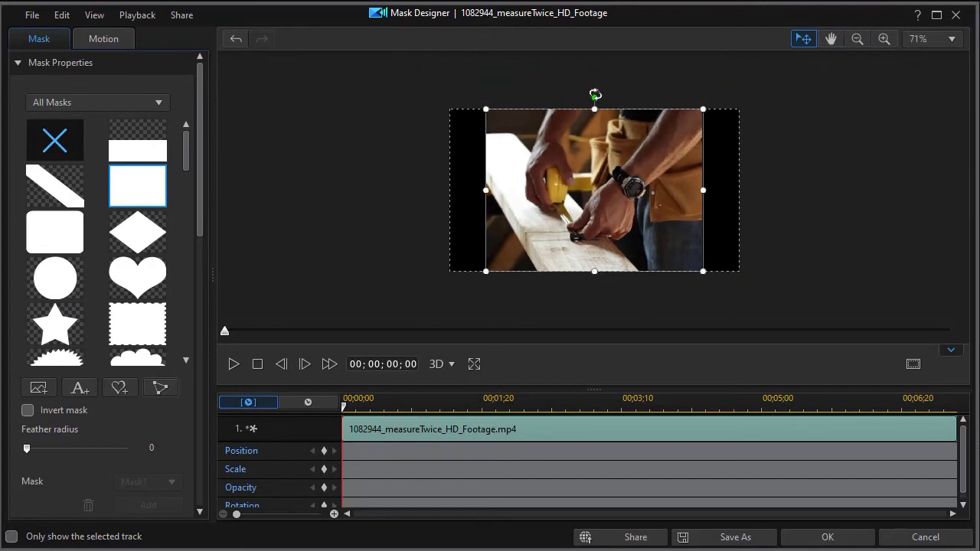
pyautogui.moveTo(595, 95); pyautogui.dragTo(645, 115)
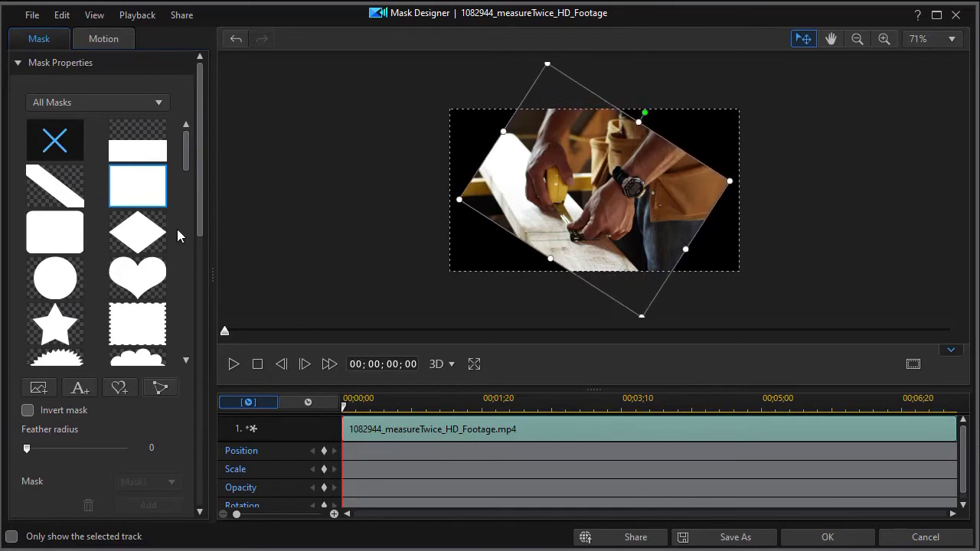
# Unlock the mask aspect ratio and set the mask height to 0.001 and the width to 1.150
pyautogui.moveTo(192, 154); pyautogui.dragTo(195, 384)
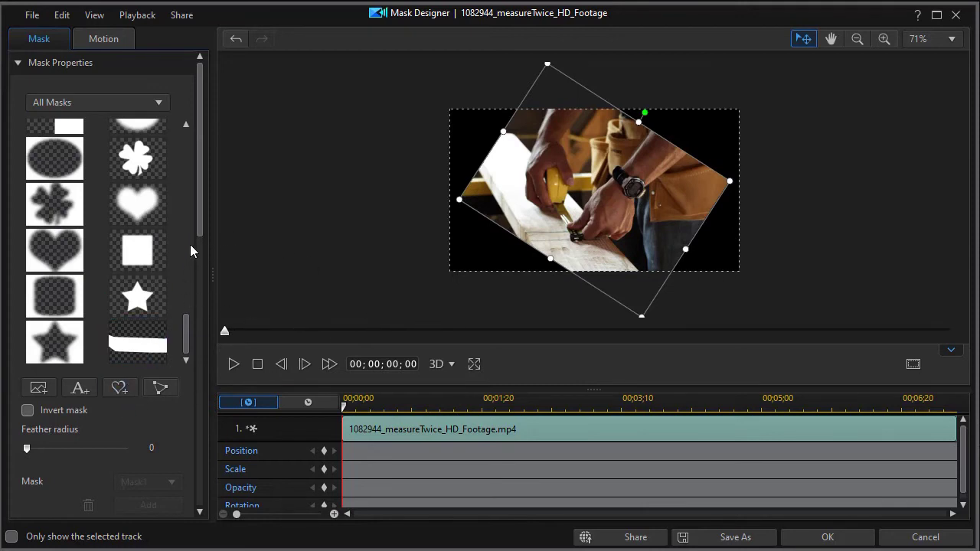
pyautogui.click(19, 62)
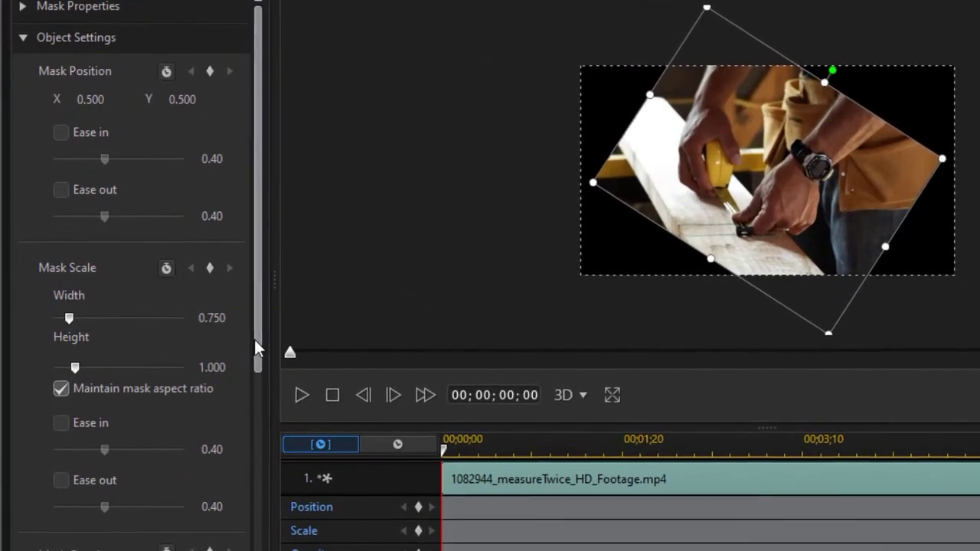
pyautogui.moveTo(252, 340); pyautogui.dragTo(252, 427)
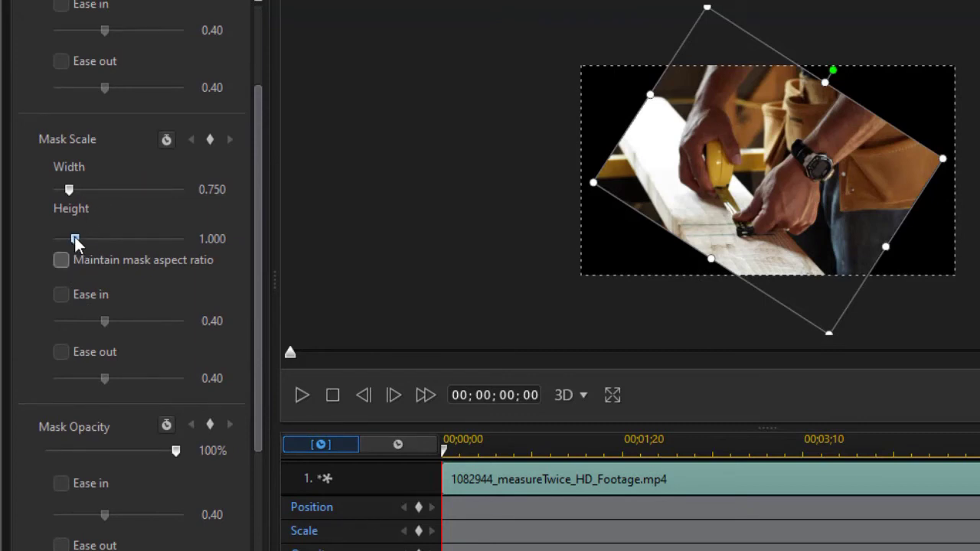
pyautogui.moveTo(73, 238); pyautogui.dragTo(44, 239)
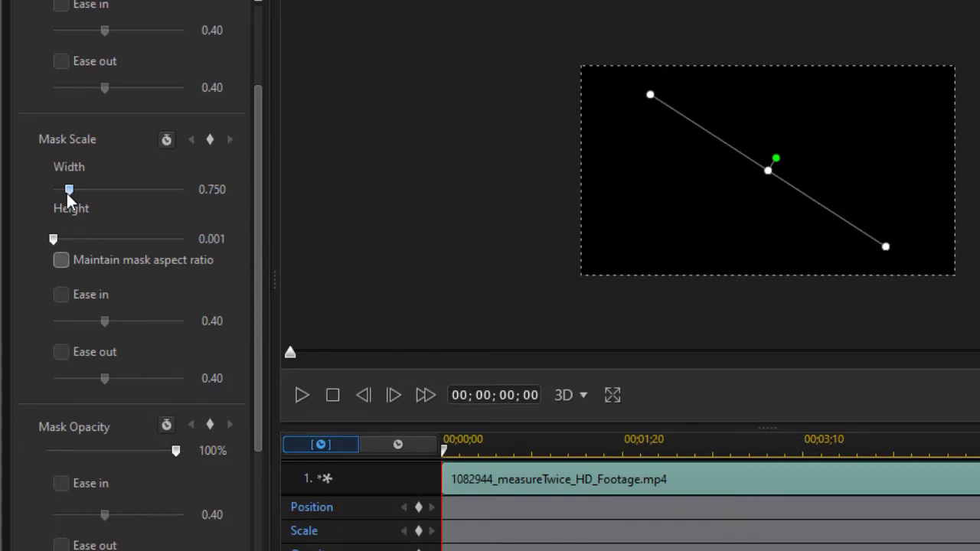
pyautogui.moveTo(70, 191); pyautogui.dragTo(76, 192)
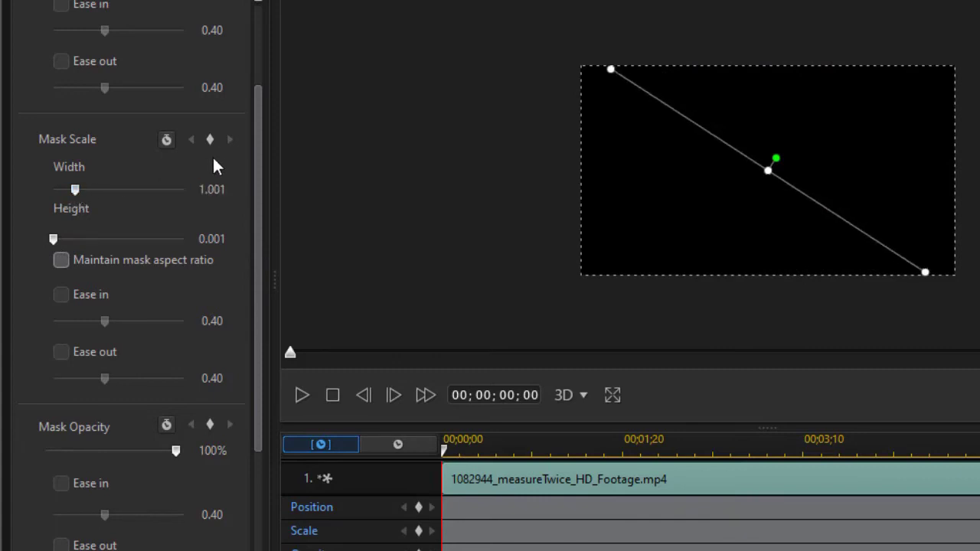
pyautogui.moveTo(209, 189); pyautogui.dragTo(235, 193)
pyautogui.write('15')
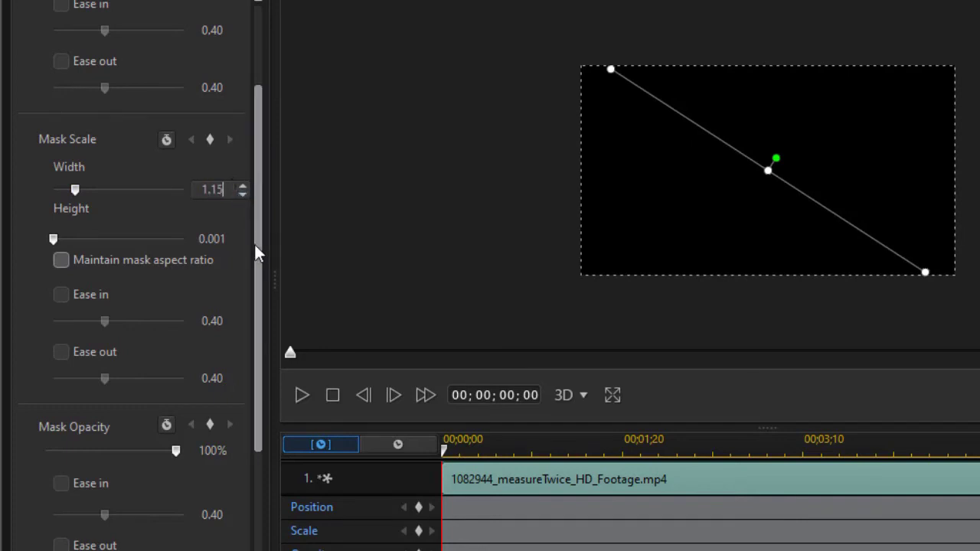
pyautogui.press('Return')
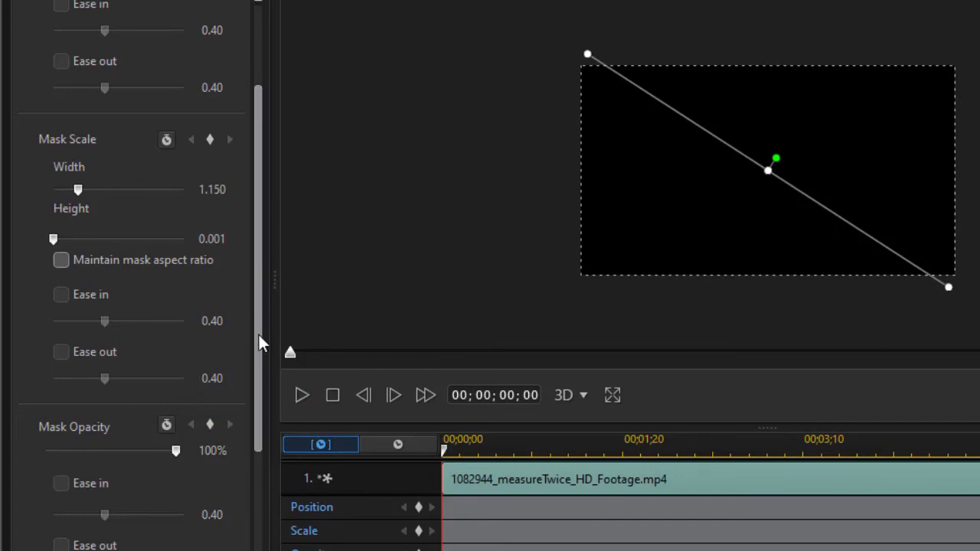
# Set the mask rotation to 29.00 to align the thin mask with the frame's diagonal
pyautogui.moveTo(253, 334); pyautogui.dragTo(256, 453)
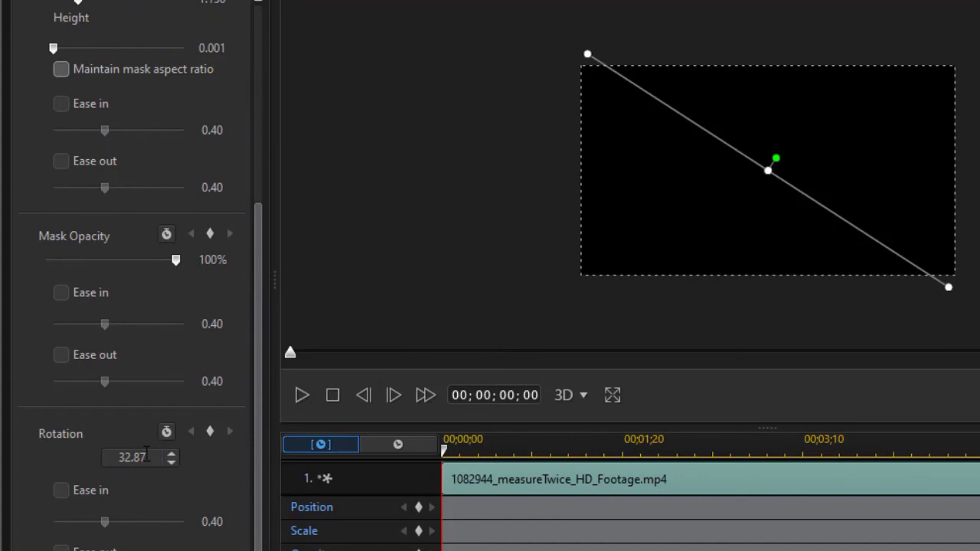
pyautogui.moveTo(150, 457); pyautogui.dragTo(111, 457)
pyautogui.write('29')
pyautogui.press('Return')
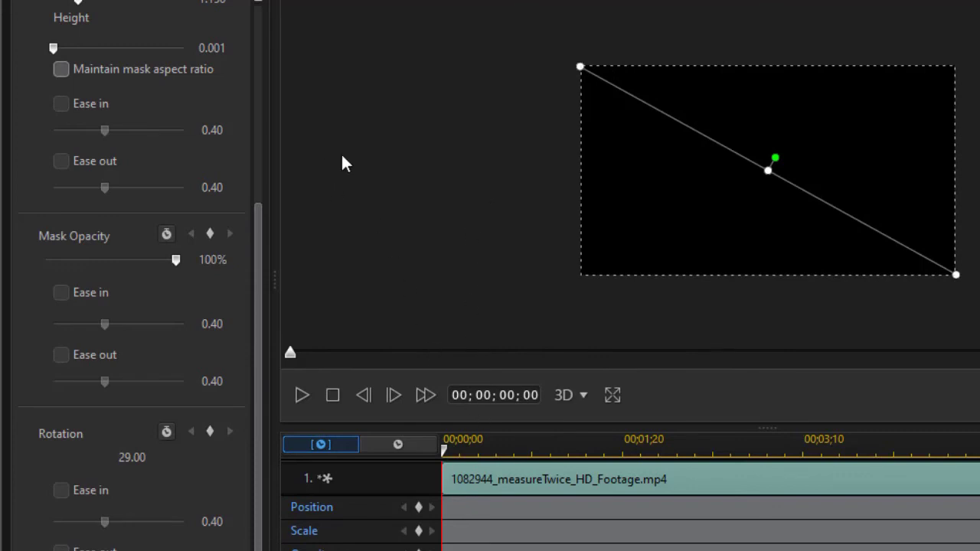
# Keyframe the thin mask's scale at the clip's start, and add a scale keyframe at 00;00;00;24 with the mask height at 1.819
pyautogui.click(418, 532)
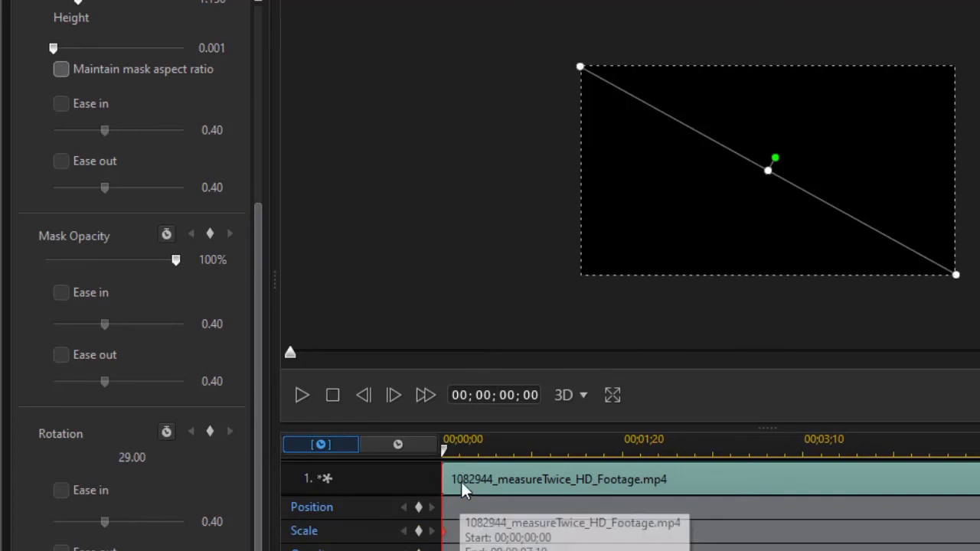
pyautogui.moveTo(444, 454); pyautogui.dragTo(530, 473)
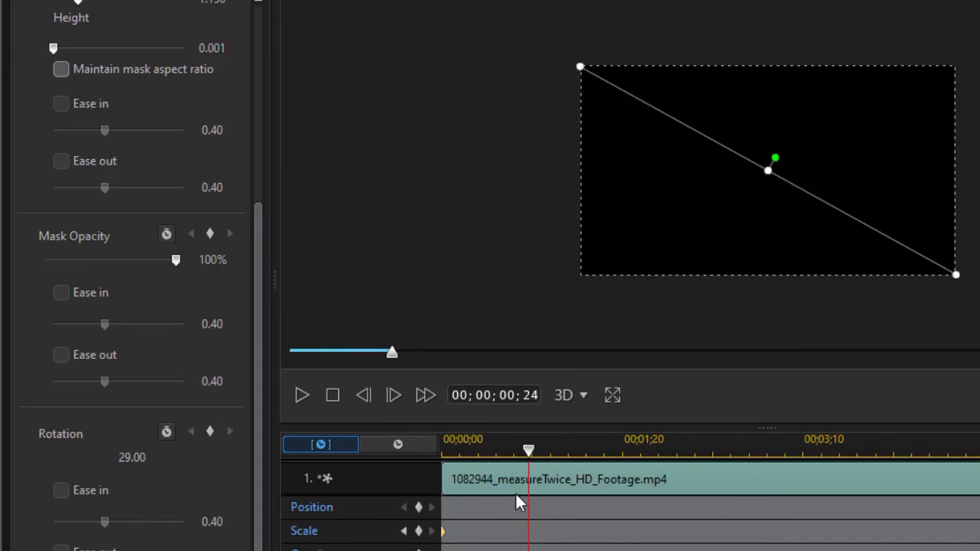
pyautogui.click(419, 530)
pyautogui.click(419, 530)
pyautogui.moveTo(254, 261); pyautogui.dragTo(260, 148)
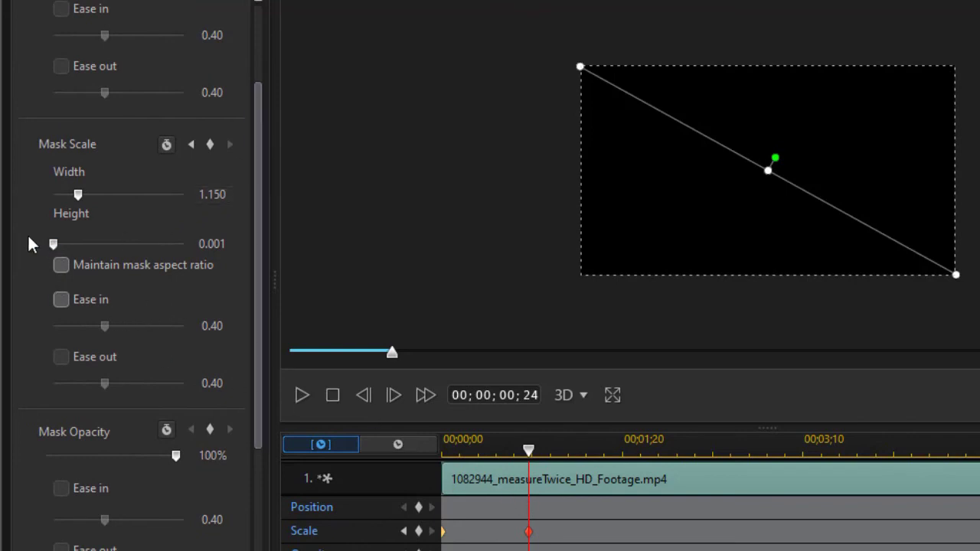
pyautogui.moveTo(54, 243); pyautogui.dragTo(94, 230)
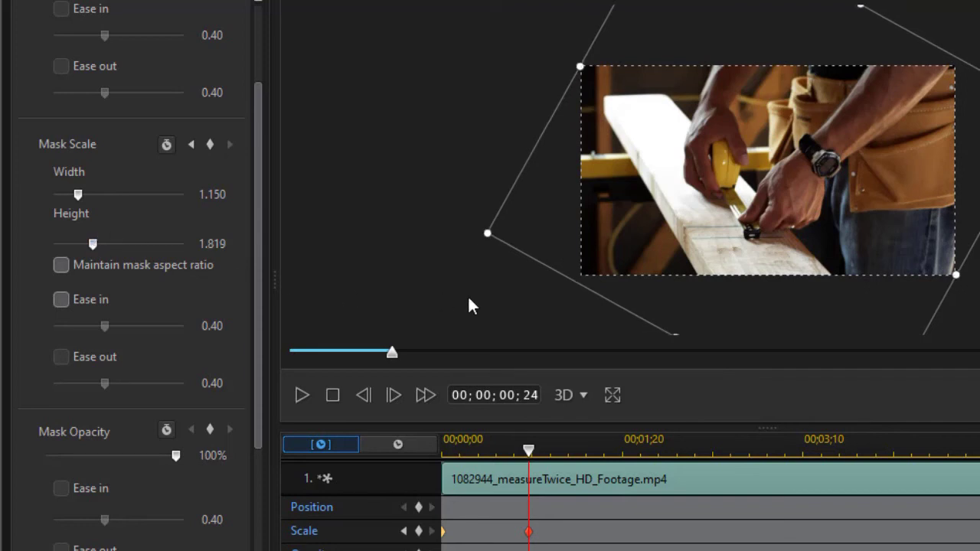
# Duplicate the previous scale keyframe at 00;00;06;06, and reduce the mask height to its minimum at 00;00;07;10
pyautogui.moveTo(528, 450); pyautogui.dragTo(979, 520)
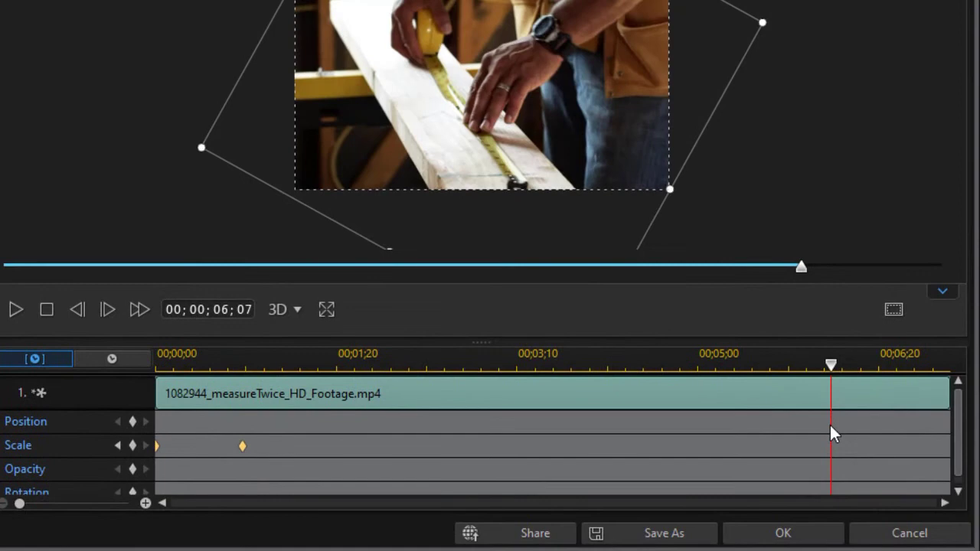
pyautogui.moveTo(833, 434); pyautogui.dragTo(828, 433)
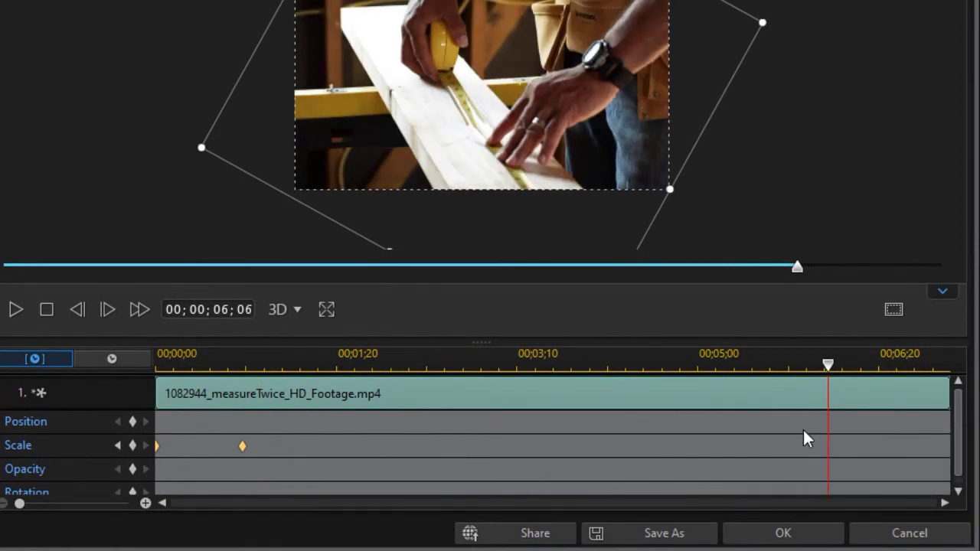
pyautogui.rightClick(830, 447)
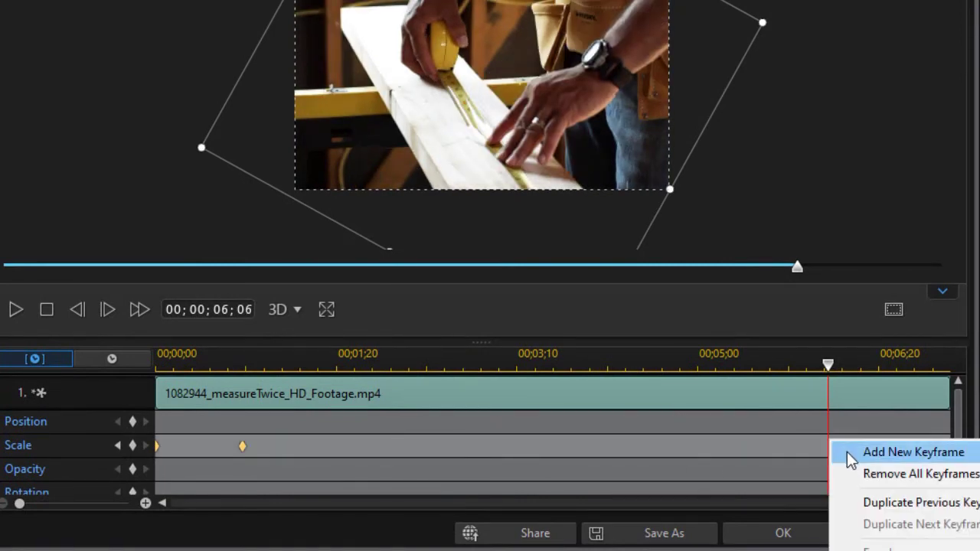
pyautogui.click(895, 503)
pyautogui.moveTo(833, 369); pyautogui.dragTo(948, 368)
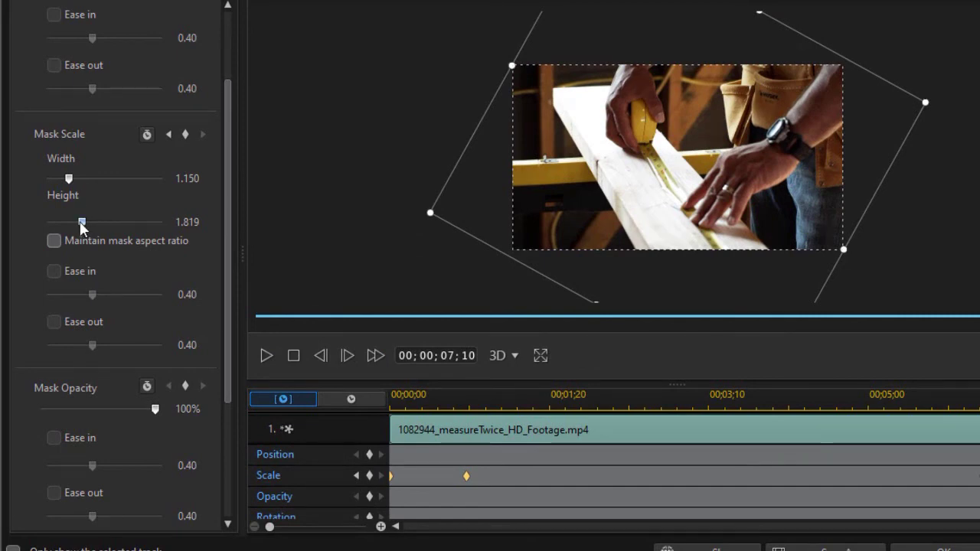
pyautogui.moveTo(81, 222); pyautogui.dragTo(20, 220)
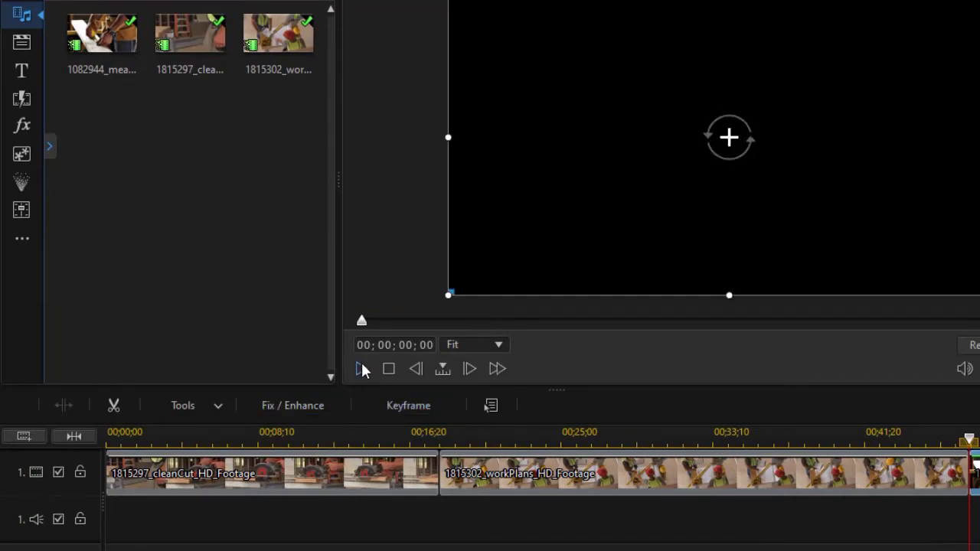
# Play the measureTwice clip to check its diagonal mask reveal and closing, stop playback, and move the timeline playhead to 00;00;38;07
pyautogui.click(363, 369)
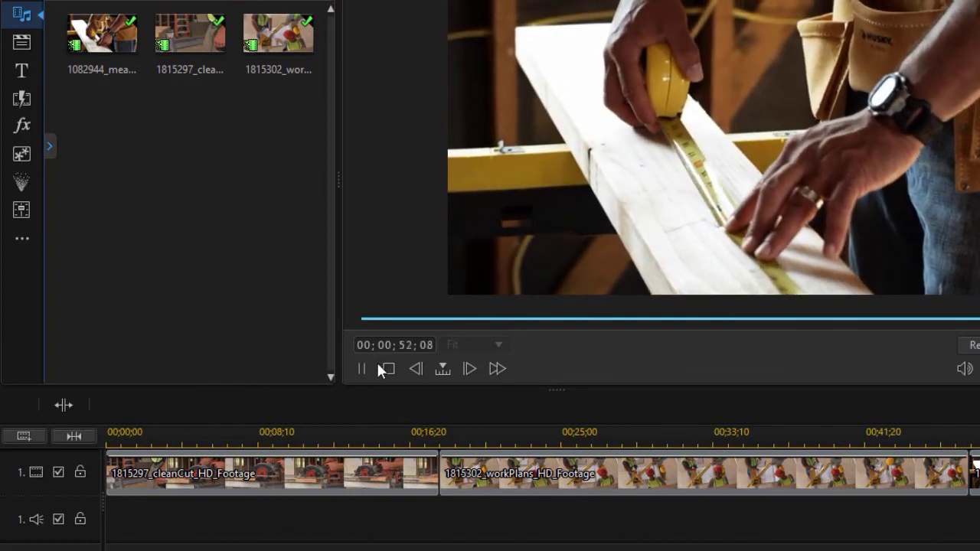
pyautogui.click(380, 367)
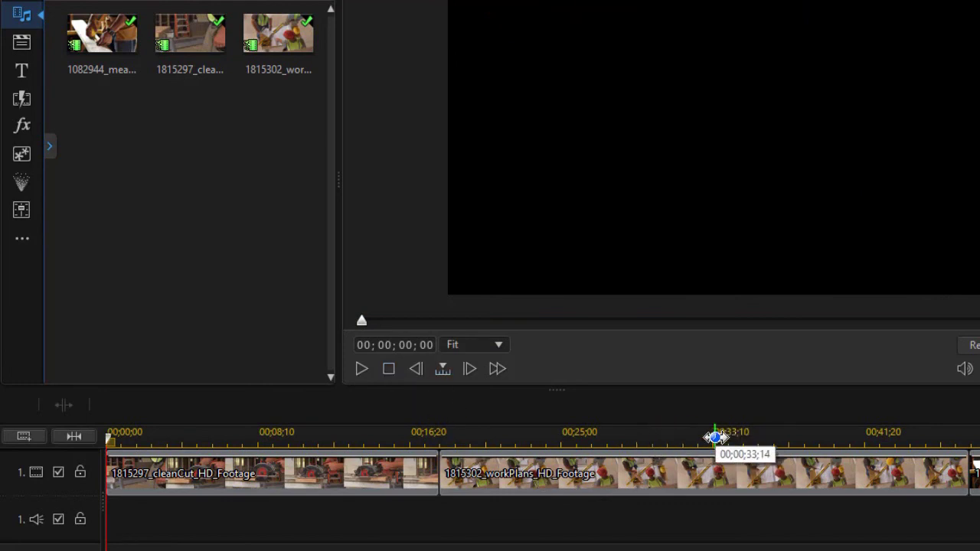
pyautogui.click(803, 440)
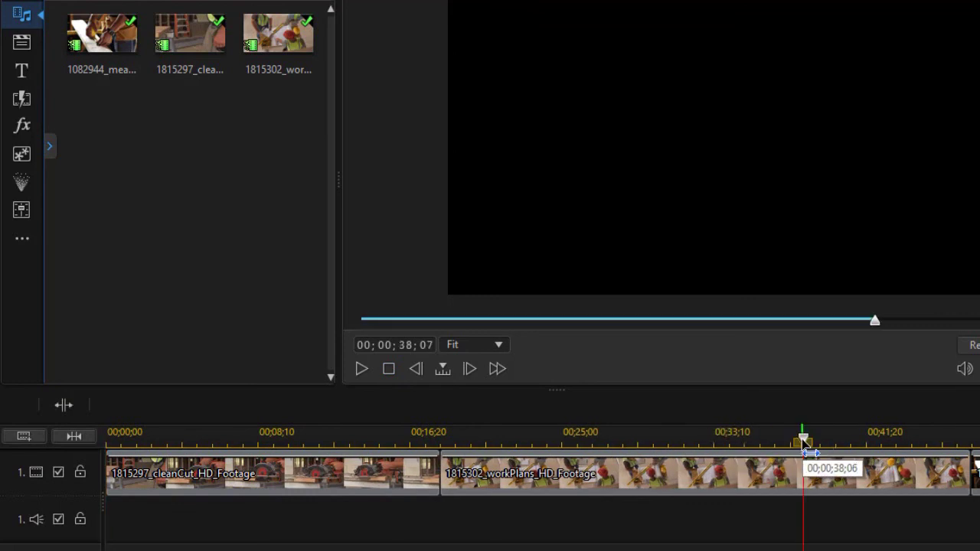